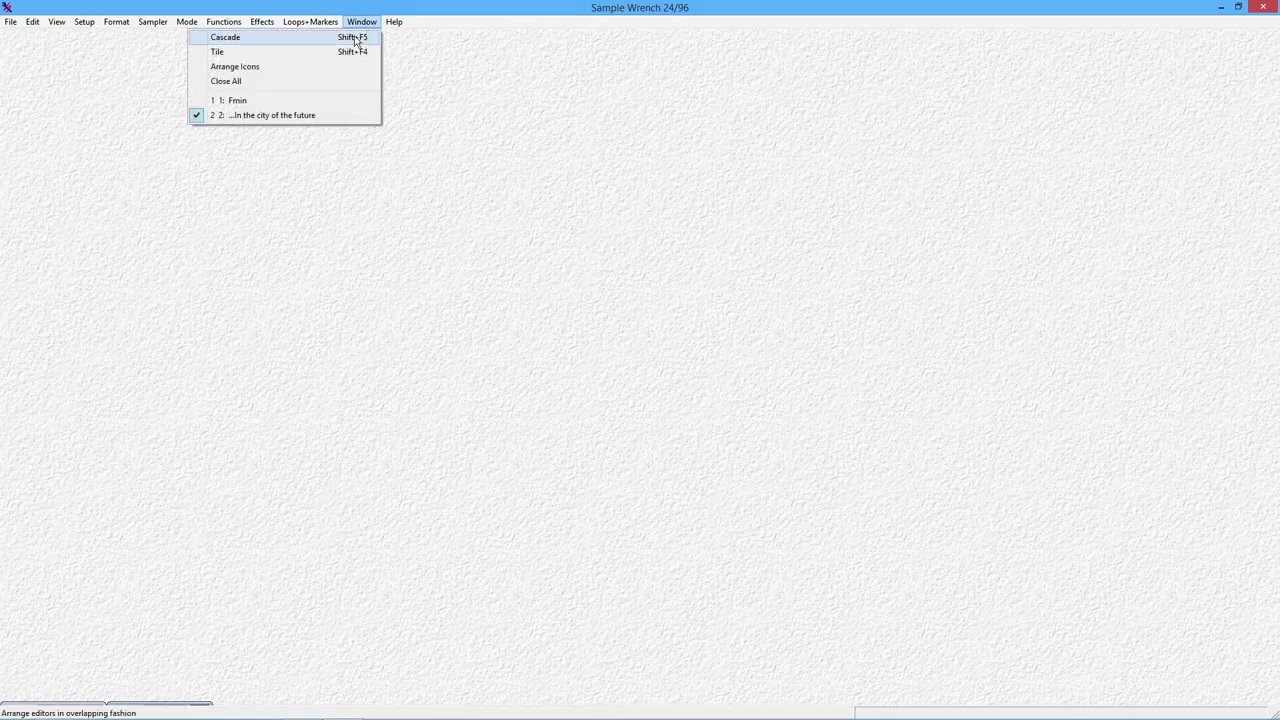
# - Restore the '...In the city of the future' voice clip's waveform window maximized from the Window menu
pyautogui.click(333, 117)
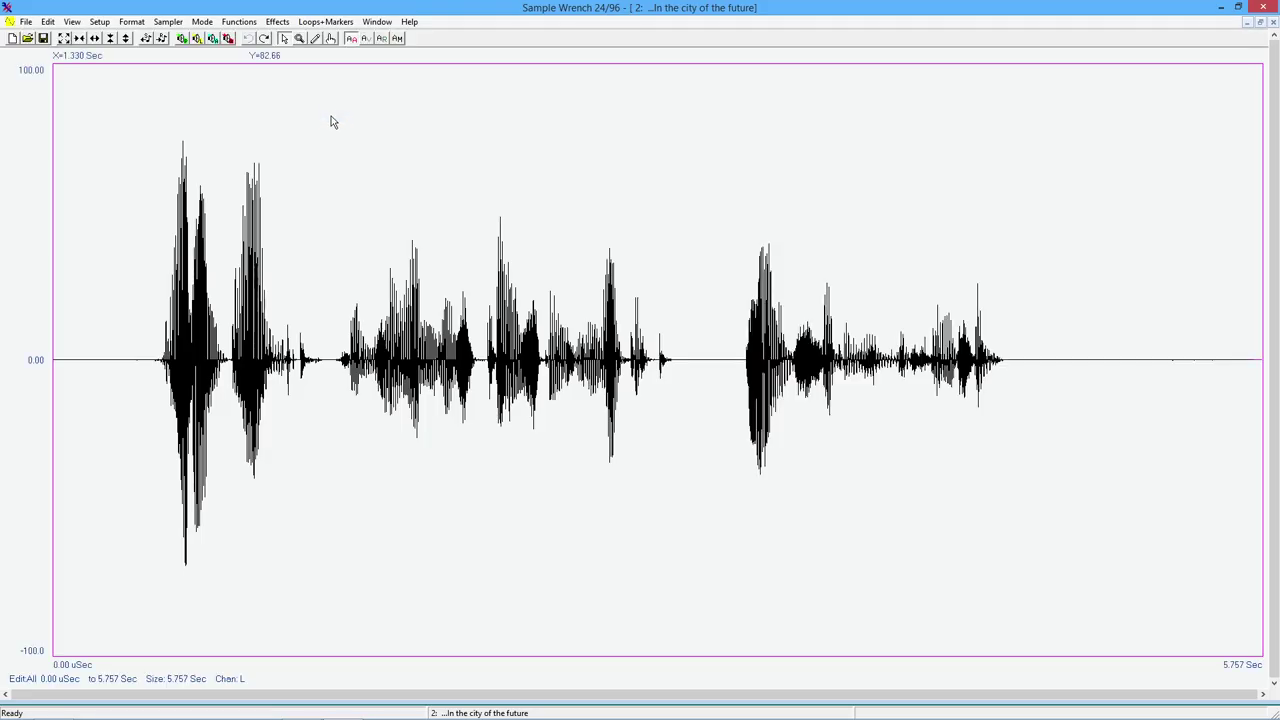
# - Play back the 5.757-second voice clip, then bring up the Effects menu
pyautogui.press('space')
pyautogui.click(278, 22)
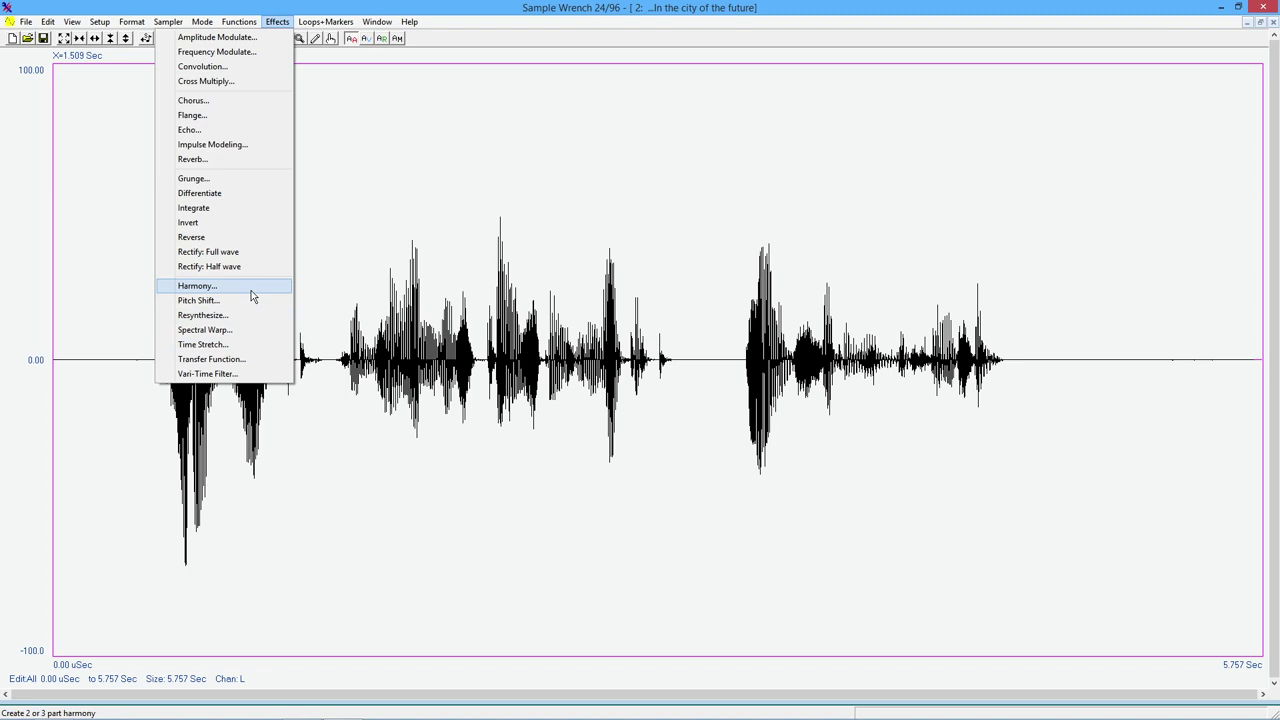
# - Time-stretch the voice clip to about 120%, lengthening it to 6.918 seconds
pyautogui.click(240, 349)
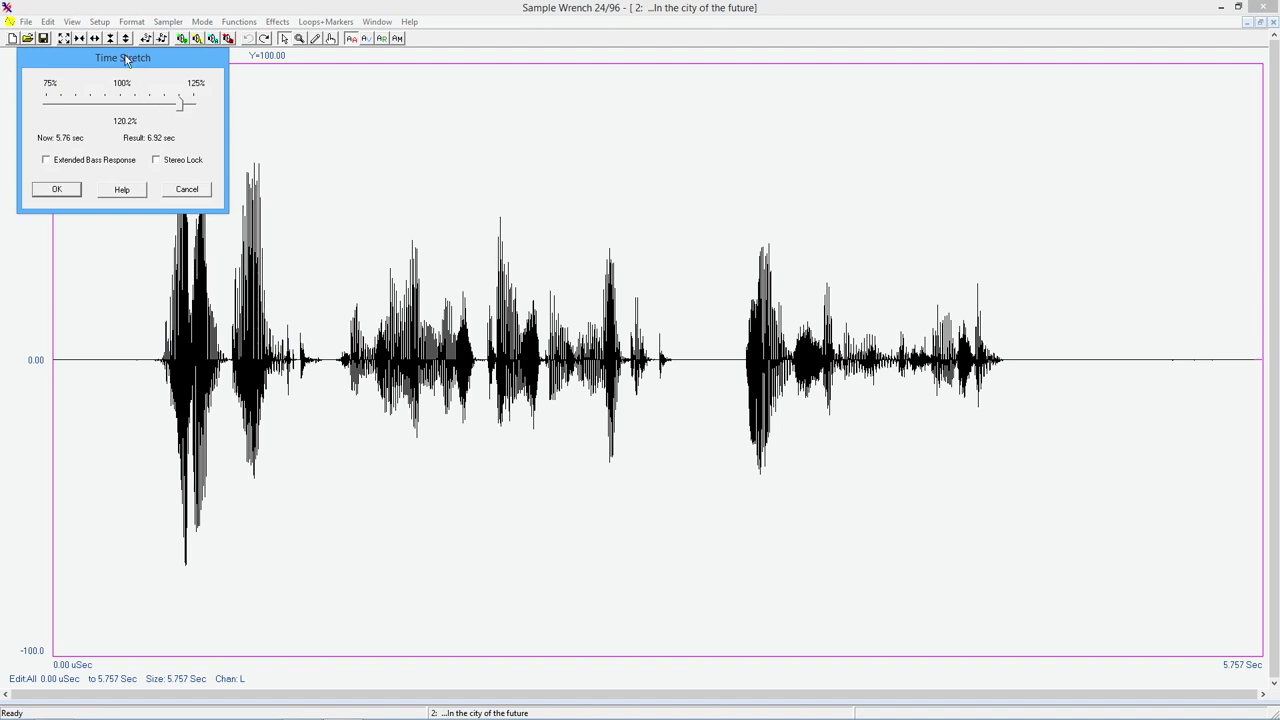
pyautogui.moveTo(125, 58); pyautogui.dragTo(414, 80)
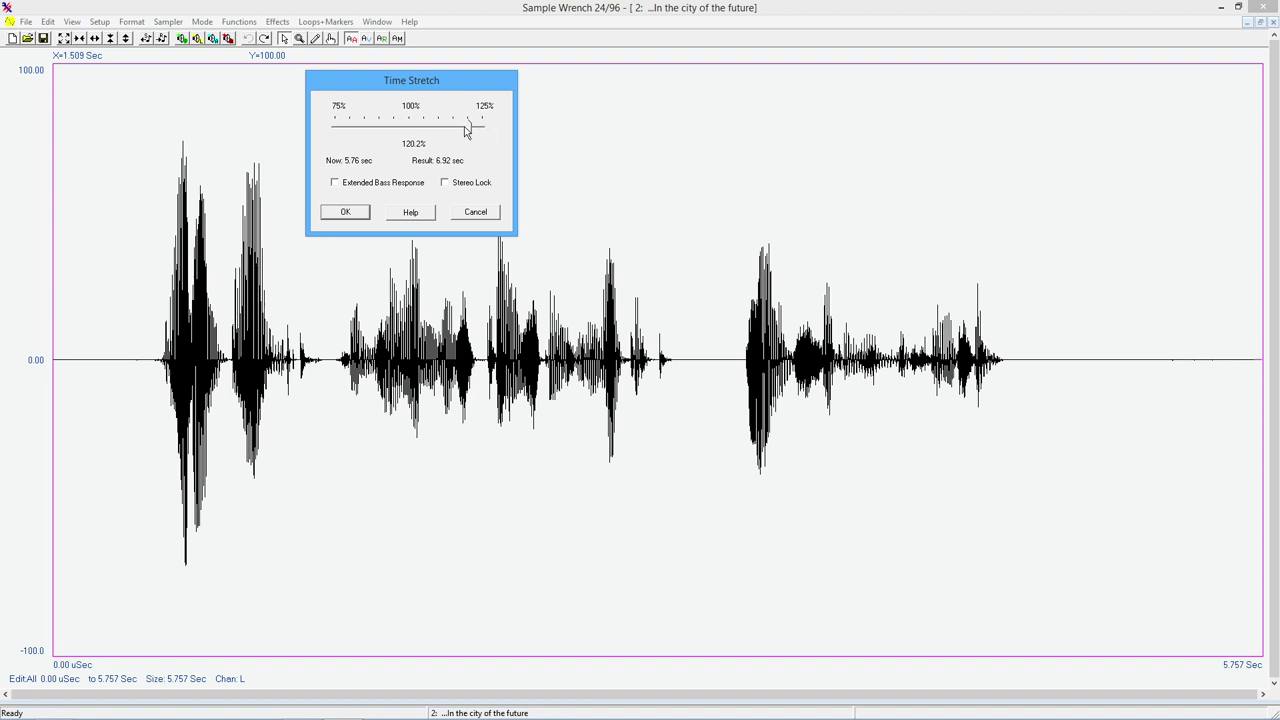
pyautogui.moveTo(467, 128)
pyautogui.mouseDown()
pyautogui.moveTo(316, 128)
pyautogui.moveTo(494, 141)
pyautogui.moveTo(330, 133)
pyautogui.moveTo(466, 145)
pyautogui.mouseUp()
pyautogui.click(346, 212)
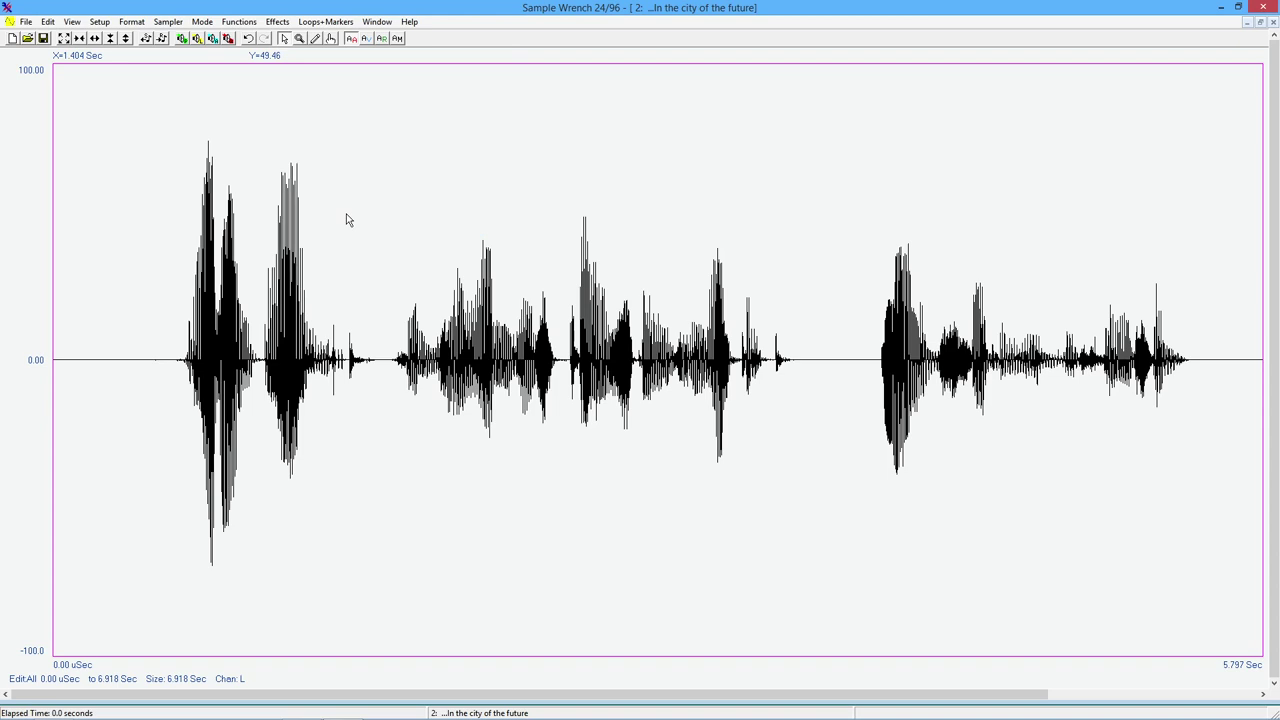
# - Compare stretched and original playback via Undo/Redo, finishing with the stretch undone
pyautogui.press('space')
pyautogui.click(249, 39)
pyautogui.press('space')
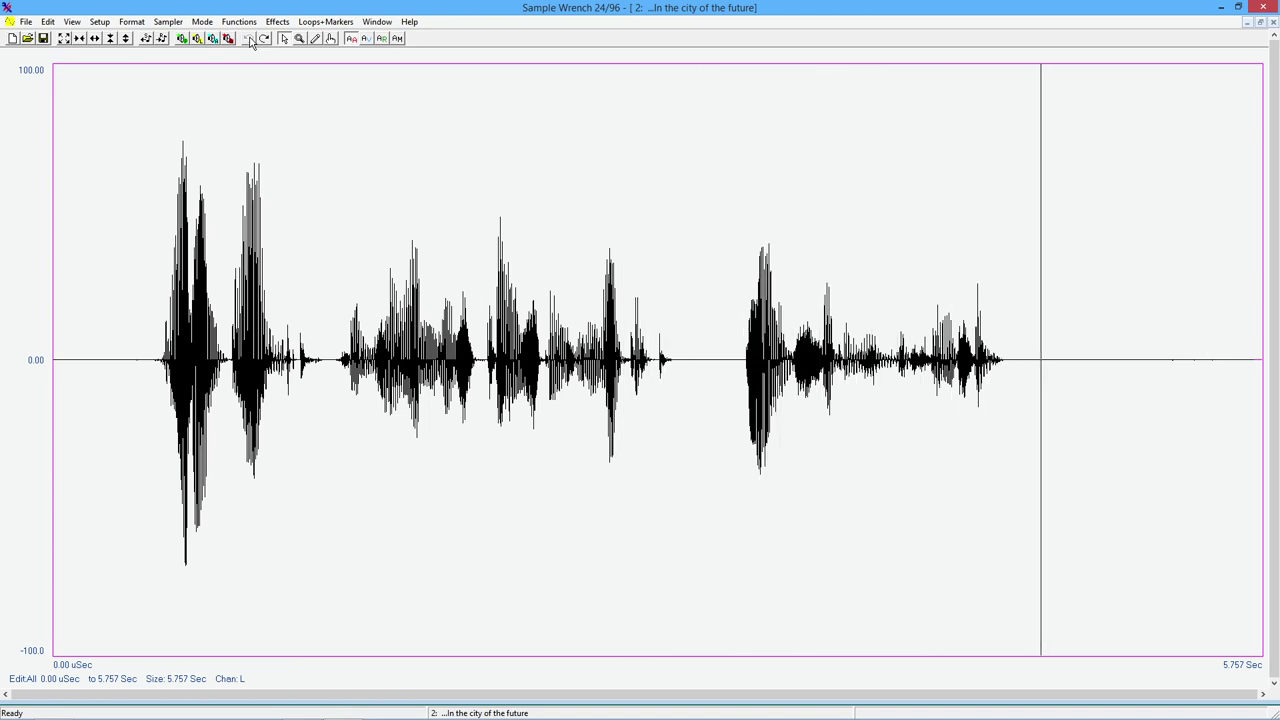
pyautogui.click(264, 39)
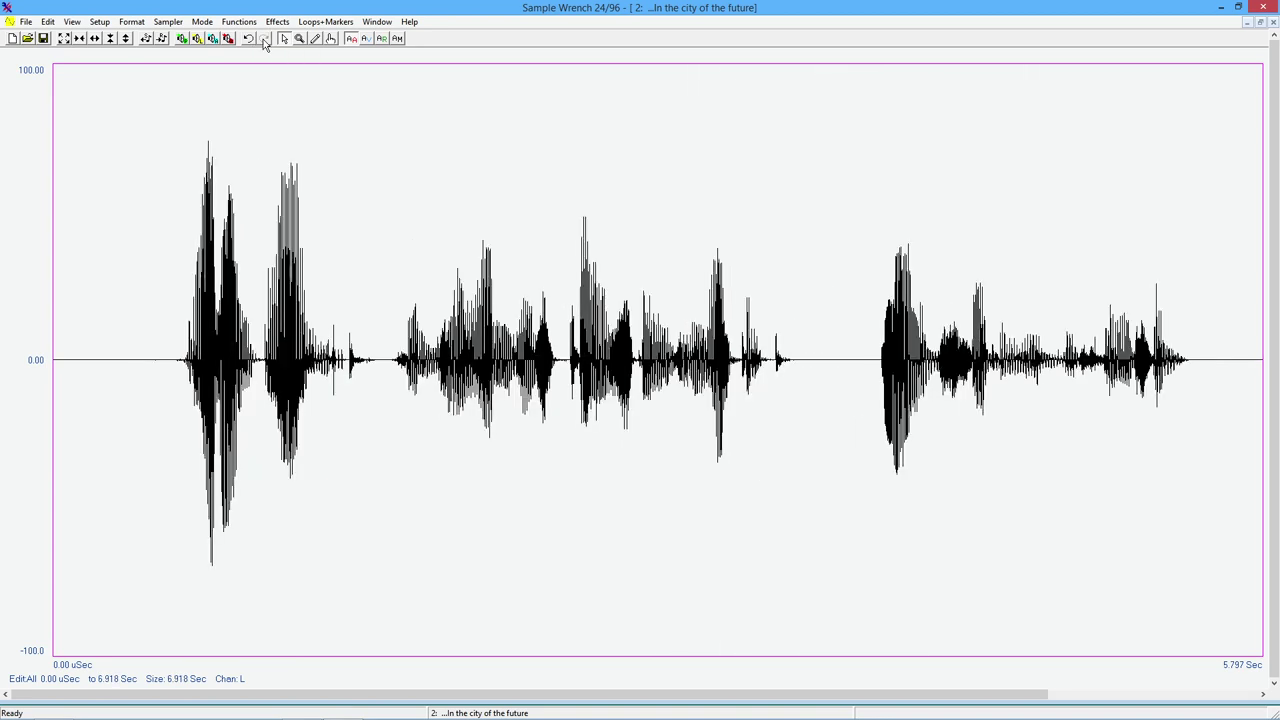
pyautogui.press('space')
pyautogui.click(248, 40)
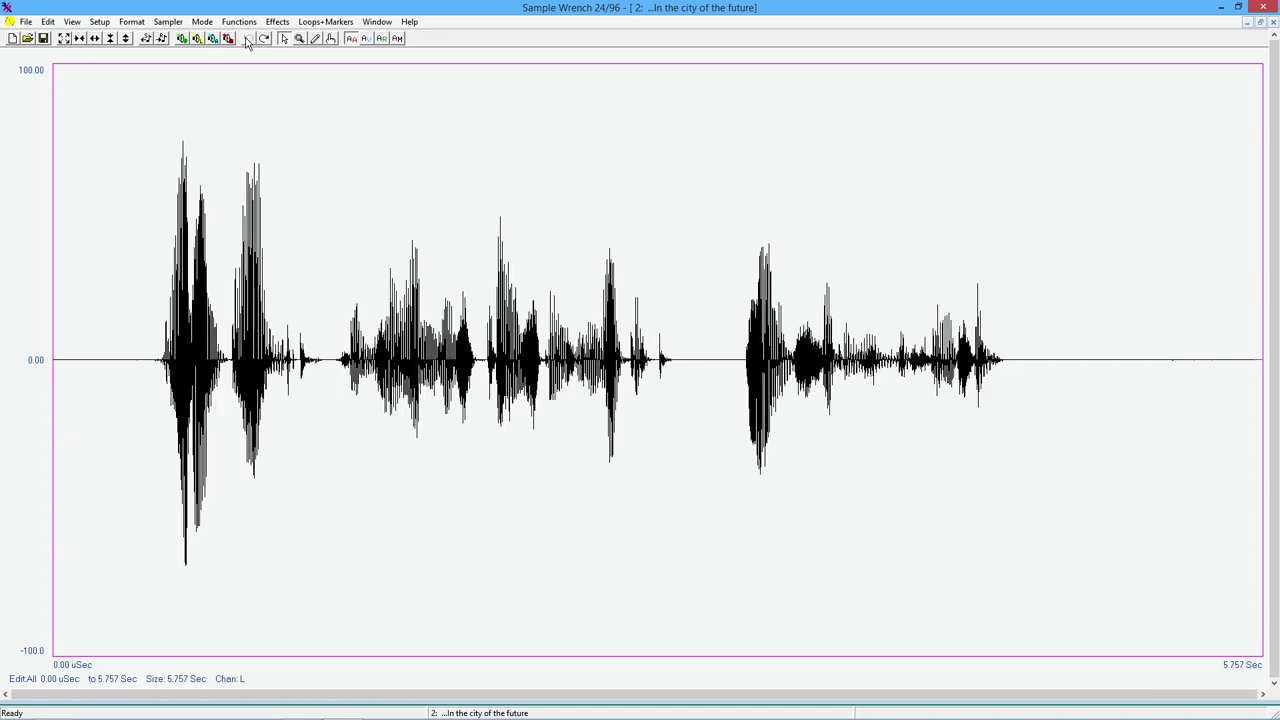
# - Pitch-shift the voice clip up 194 cents, 1.94 semitones sharp
pyautogui.click(277, 21)
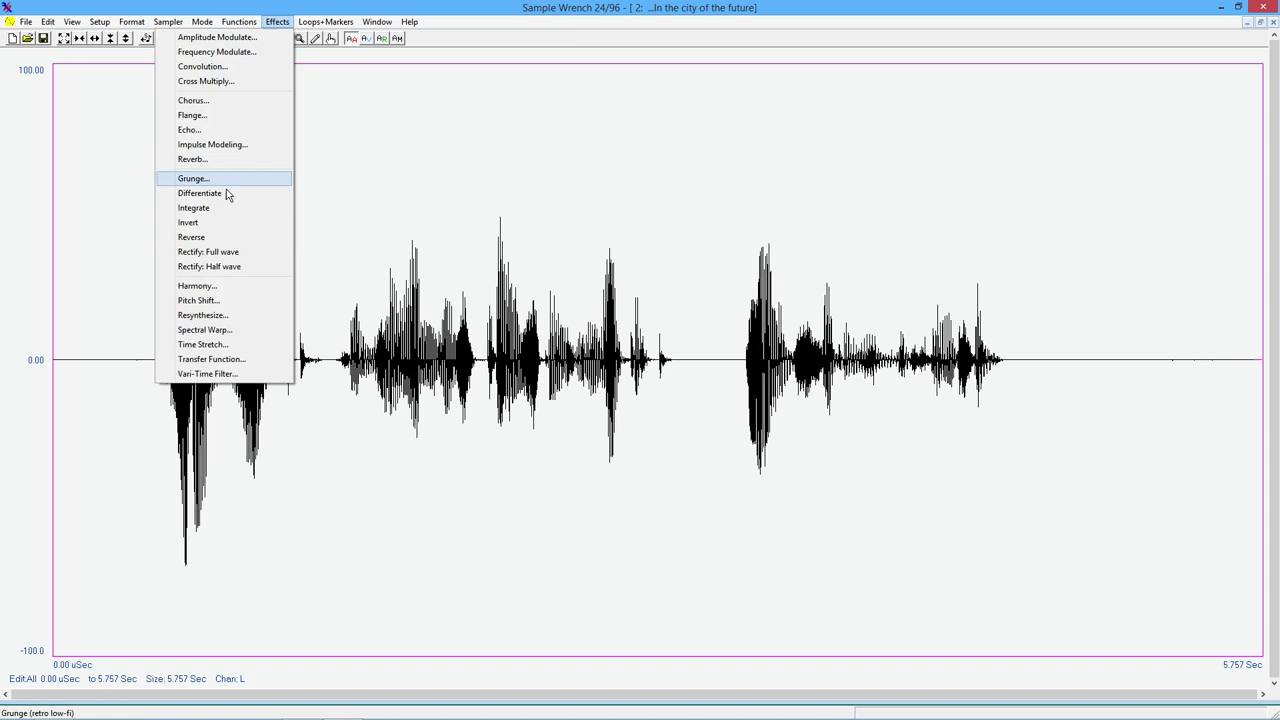
pyautogui.click(237, 300)
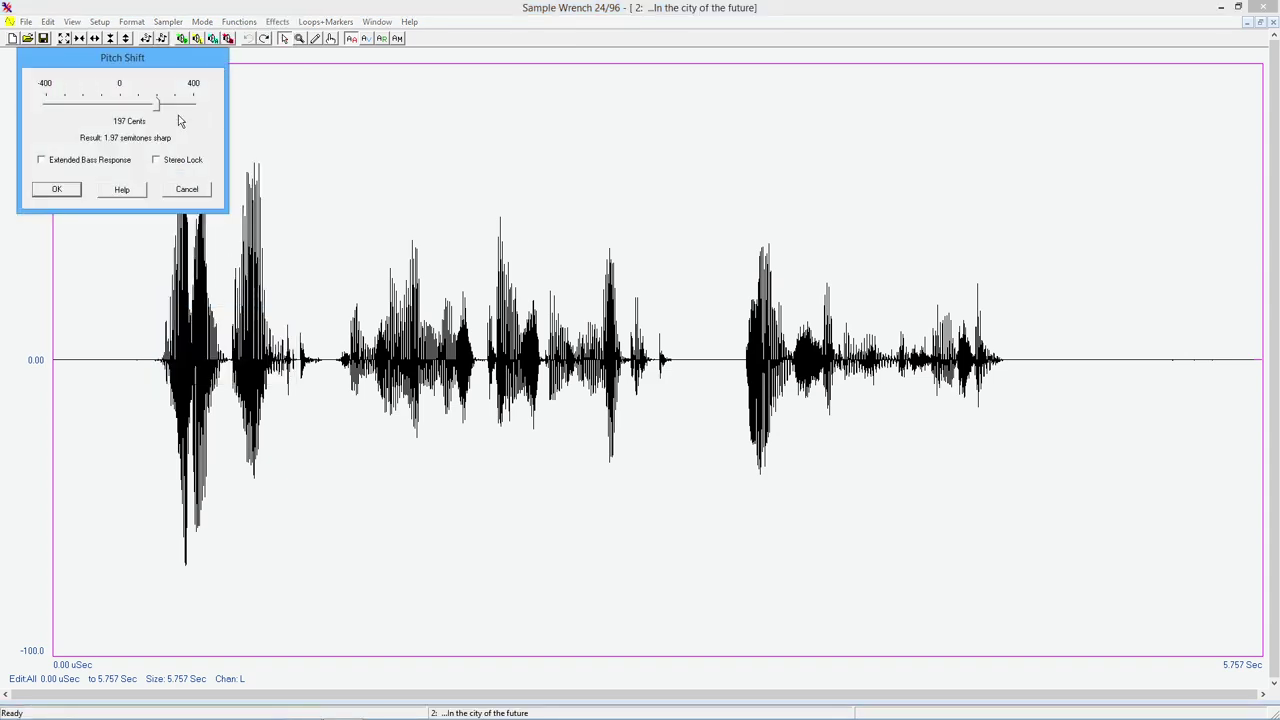
pyautogui.moveTo(161, 63); pyautogui.dragTo(438, 86)
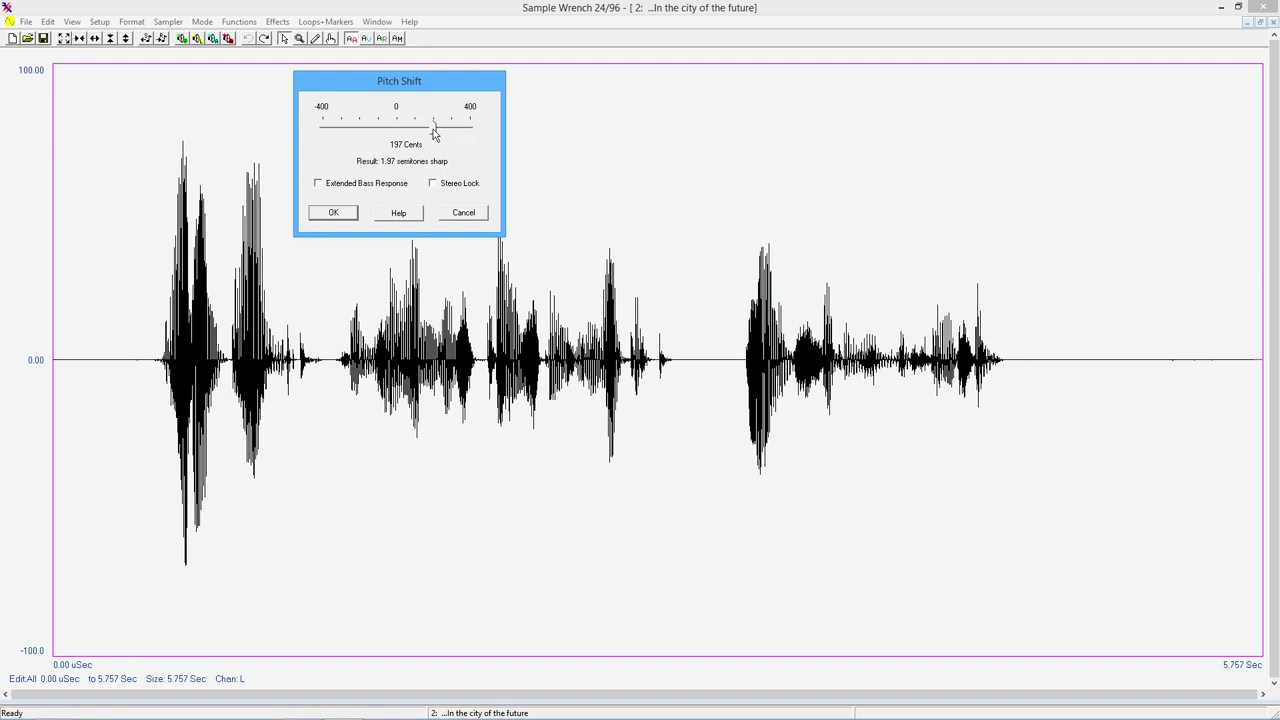
pyautogui.moveTo(435, 130); pyautogui.dragTo(479, 143)
pyautogui.moveTo(471, 134); pyautogui.dragTo(434, 134)
pyautogui.click(333, 213)
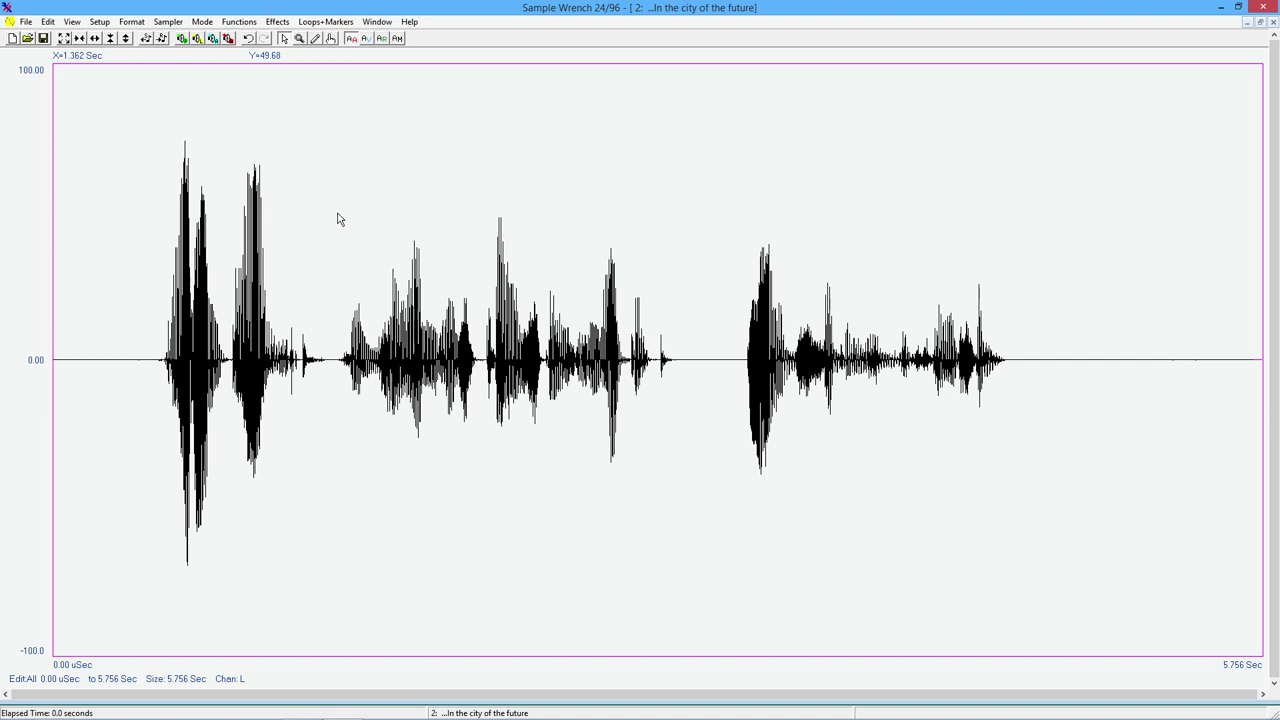
# - Compare pitch-shifted and original playback via Undo/Redo, finishing with the shift undone
pyautogui.press('space')
pyautogui.click(248, 42)
pyautogui.press('space')
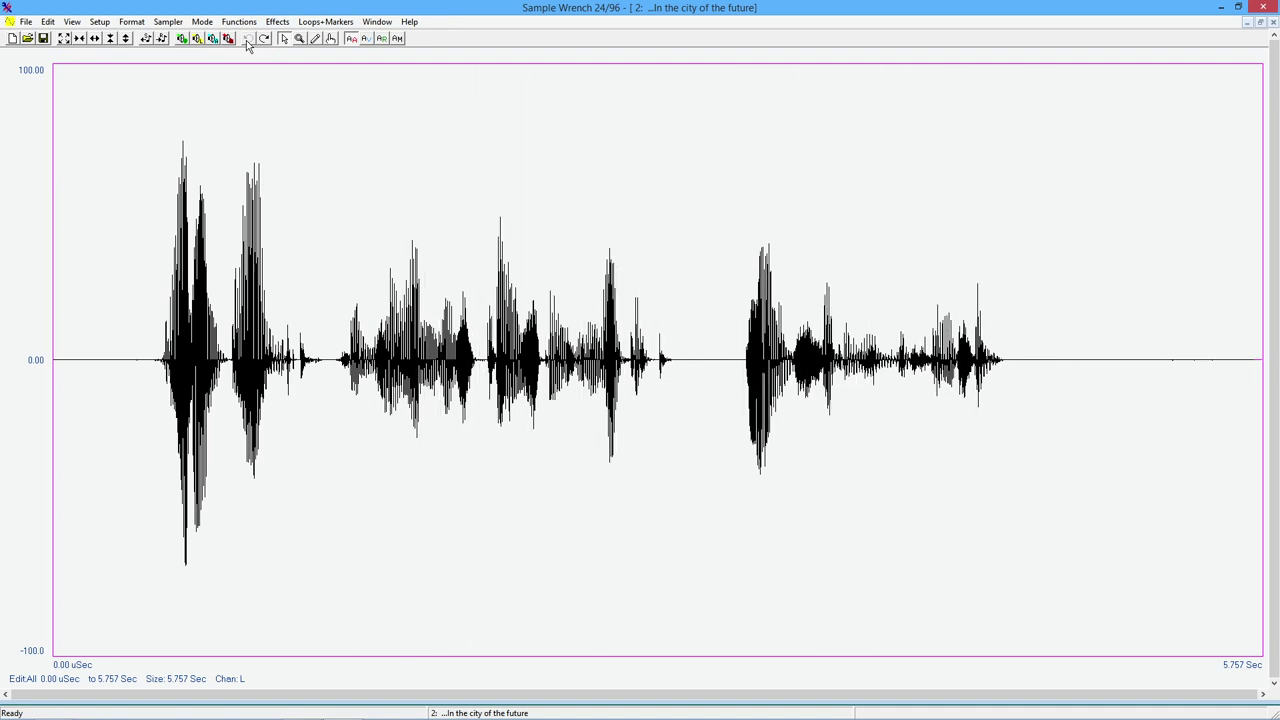
pyautogui.click(265, 39)
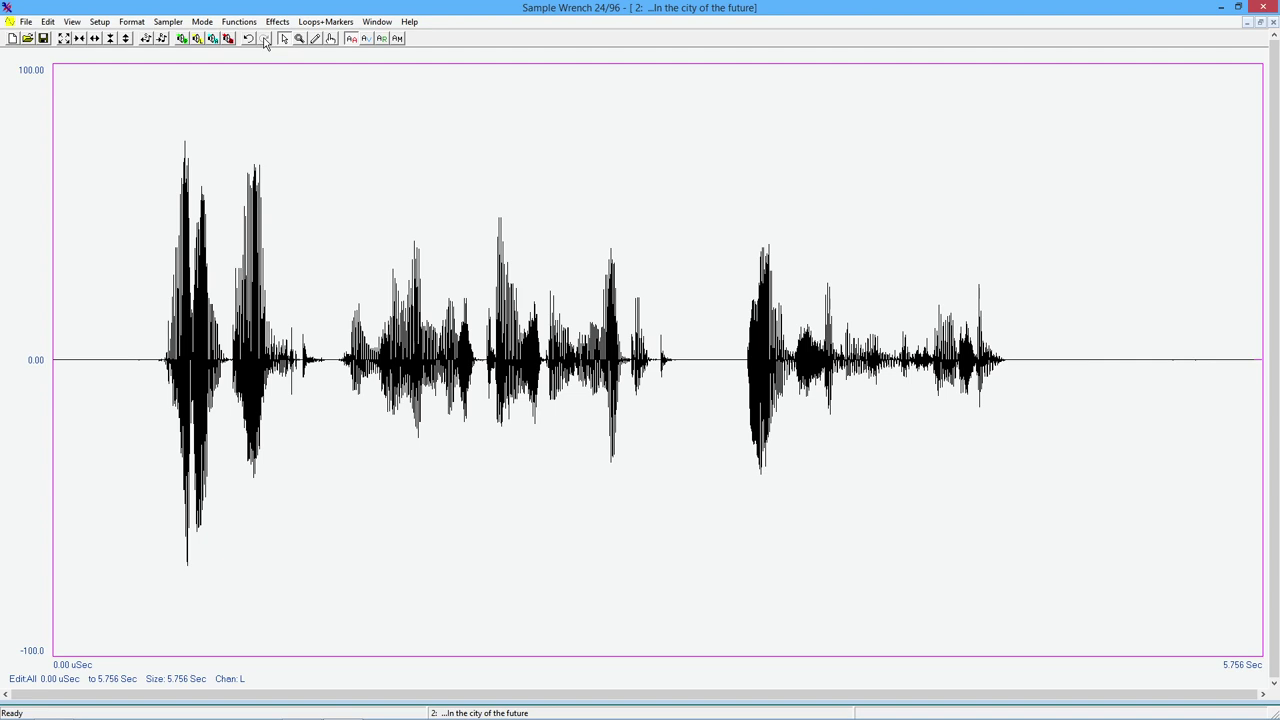
pyautogui.press('space')
pyautogui.click(246, 39)
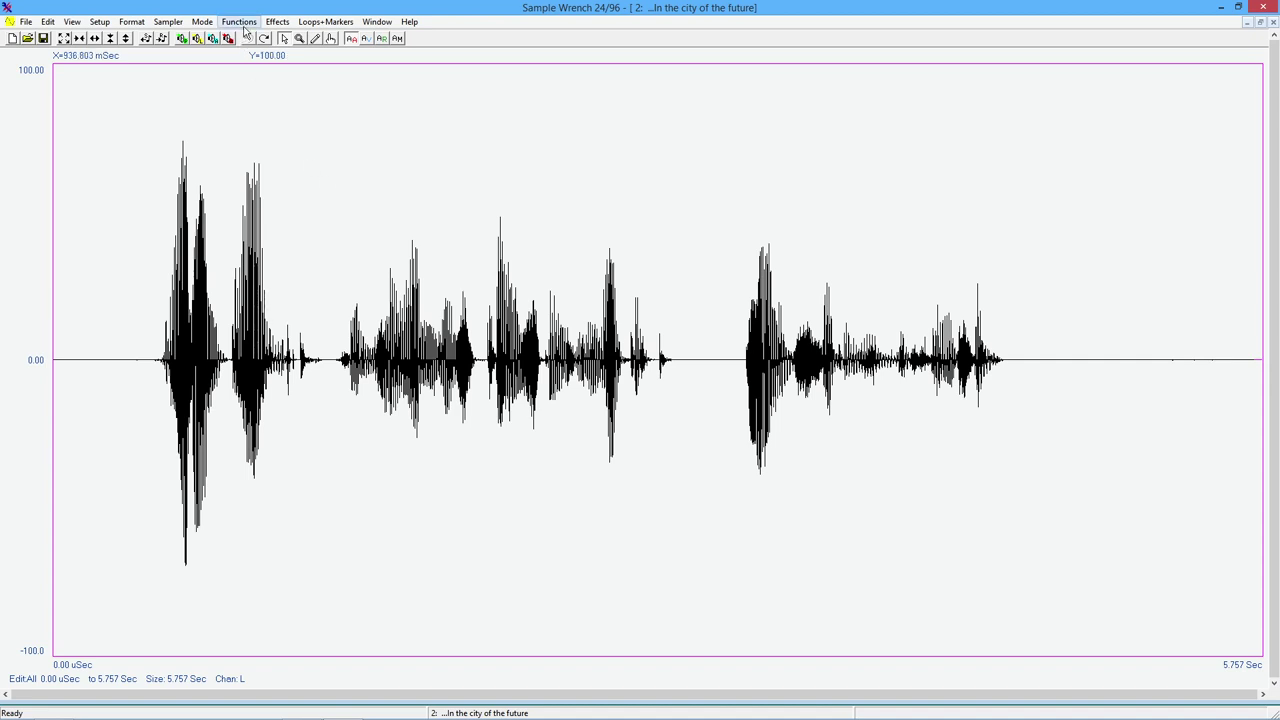
# - Apply Resynthesize with the 'One octave up, voice' preset at 1200 cents to the clip
pyautogui.click(274, 24)
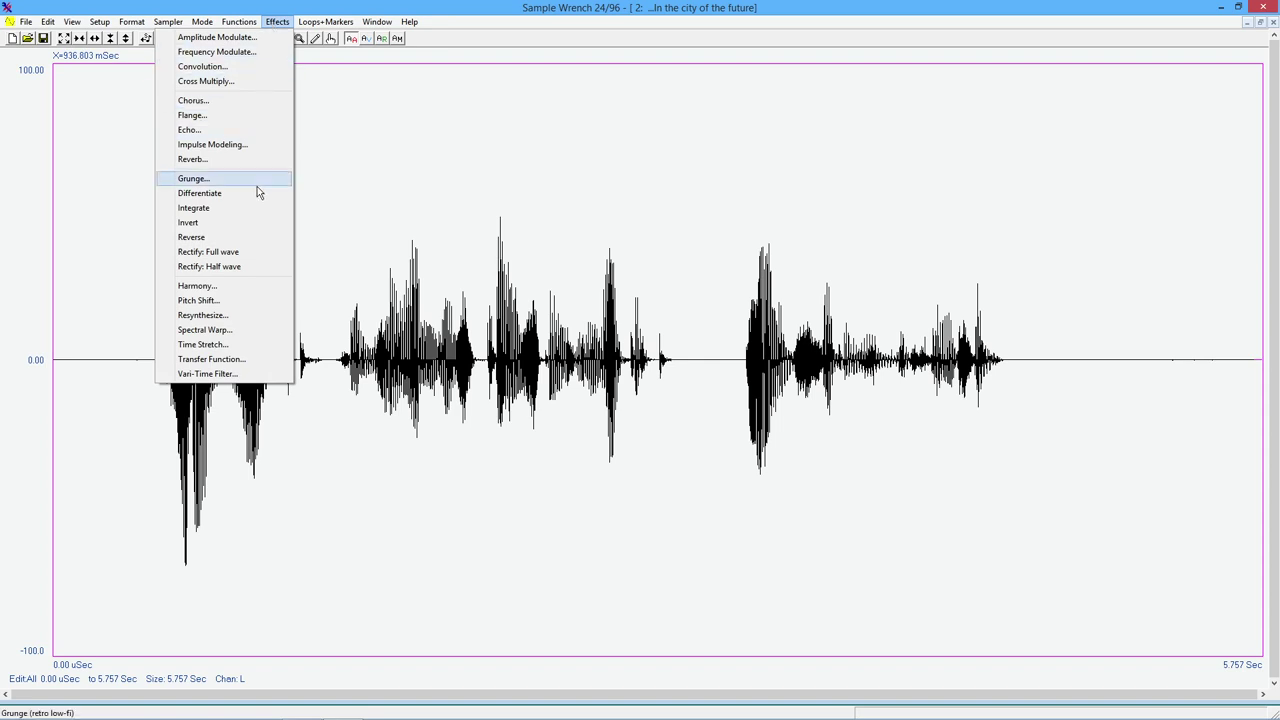
pyautogui.click(234, 323)
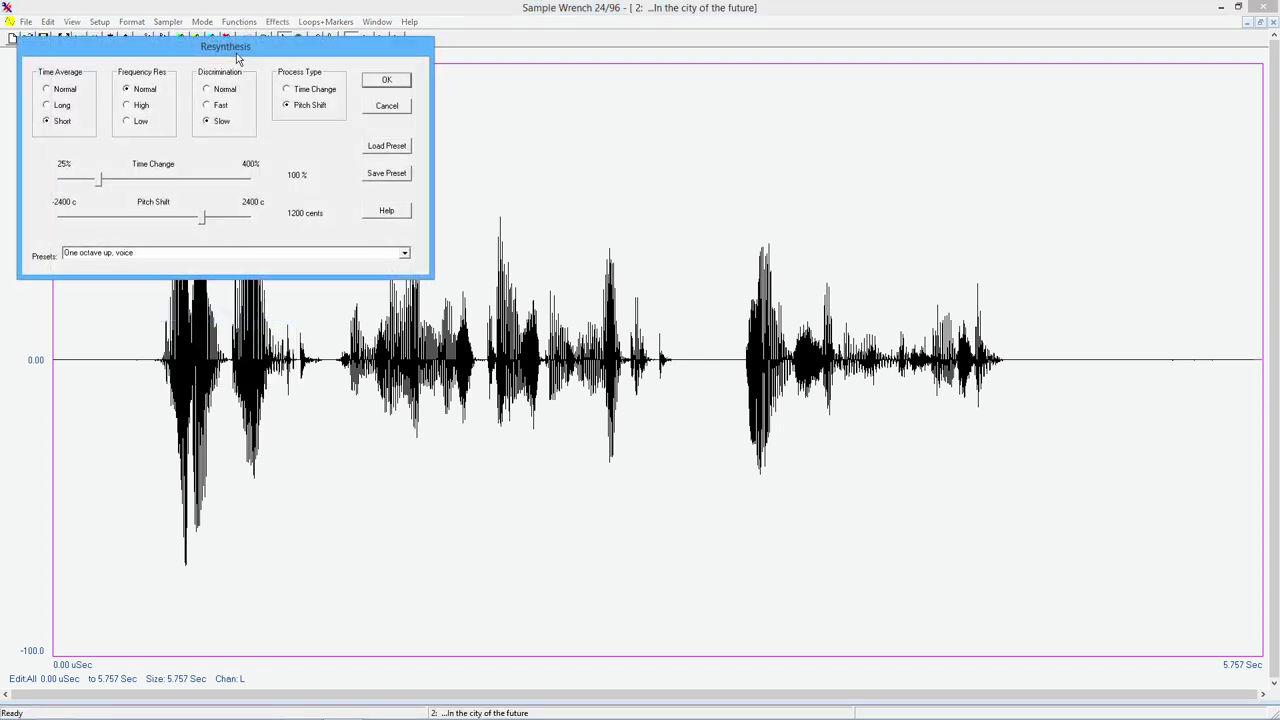
pyautogui.moveTo(241, 56); pyautogui.dragTo(403, 92)
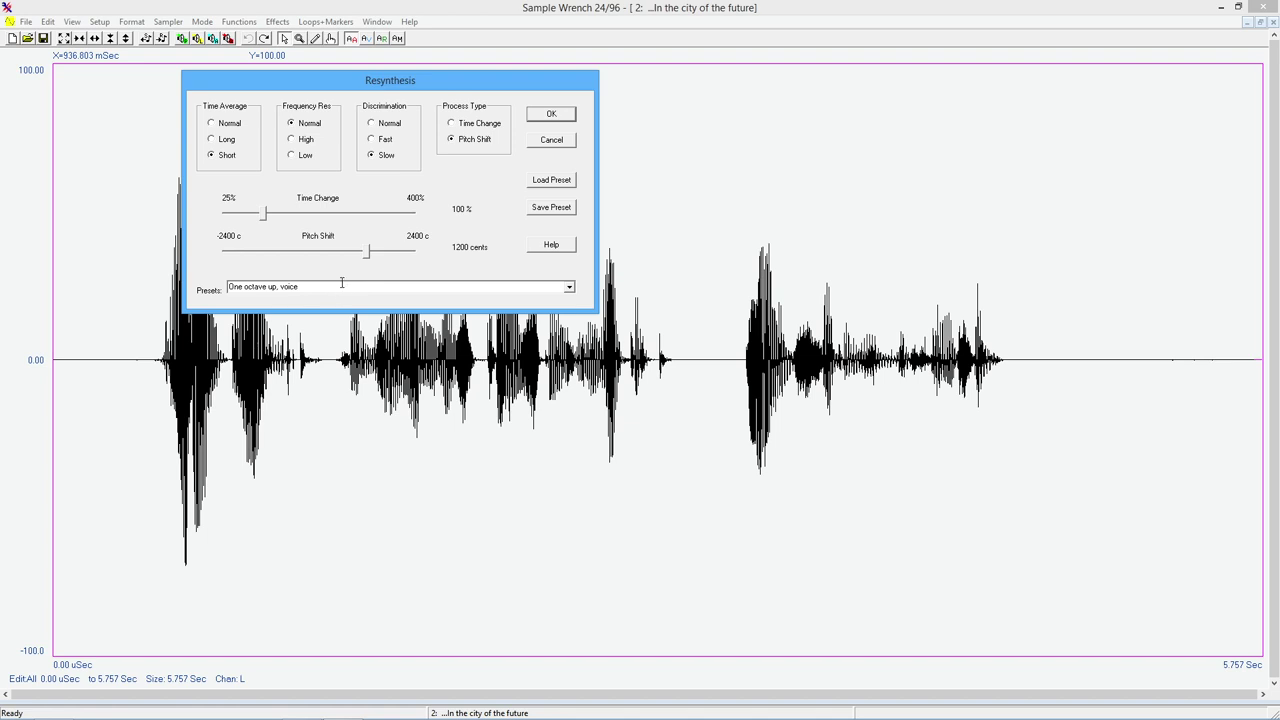
pyautogui.click(551, 115)
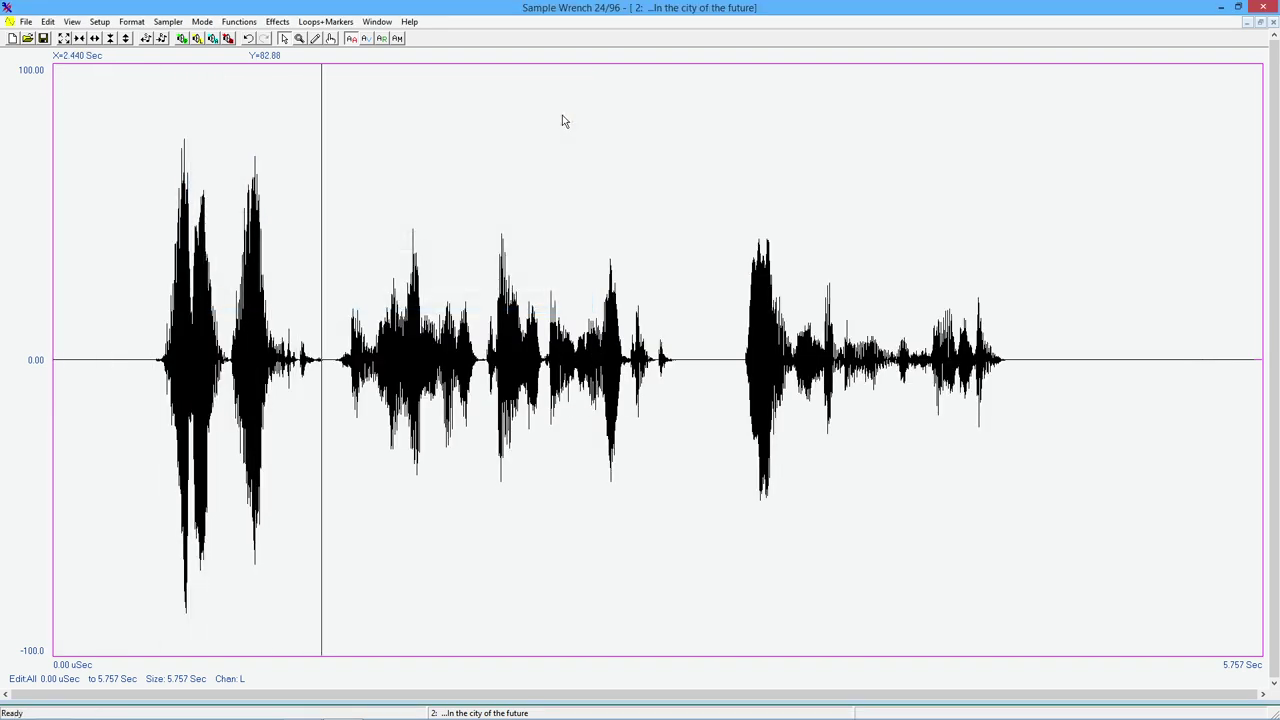
# - Undo the octave-up version, try a -1256-cent resynthesis, then undo it too
pyautogui.click(249, 39)
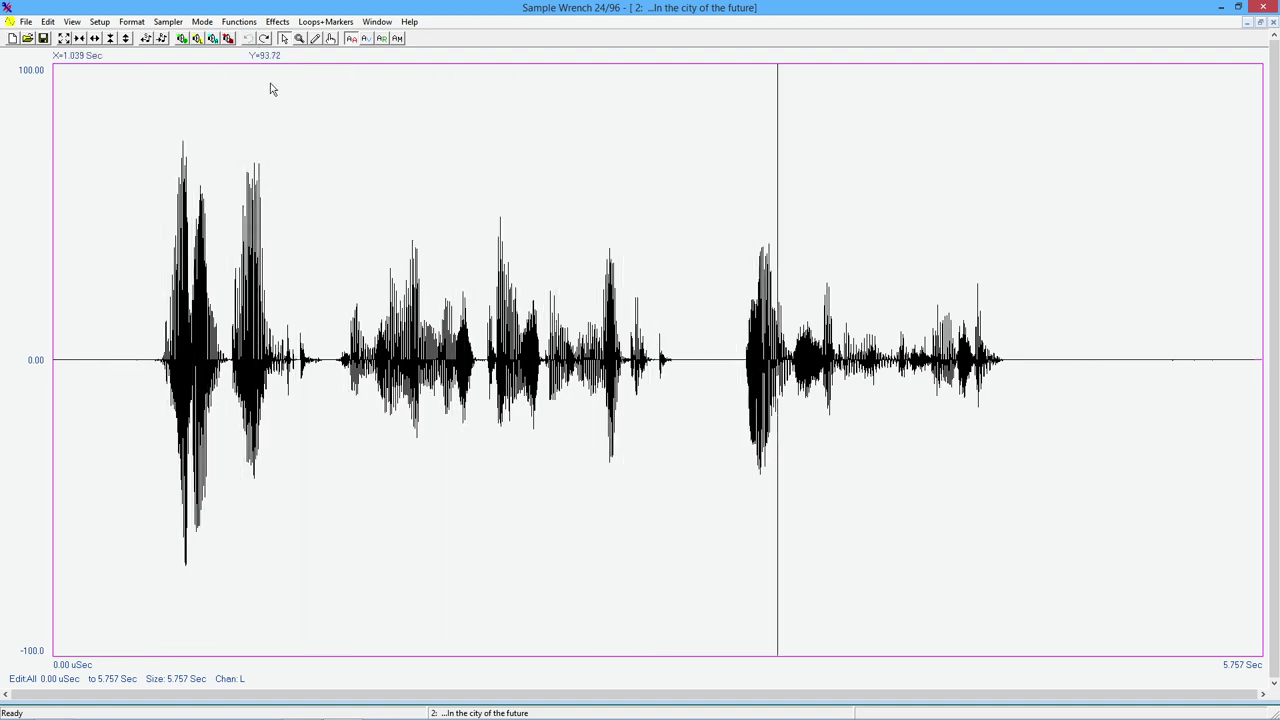
pyautogui.click(277, 21)
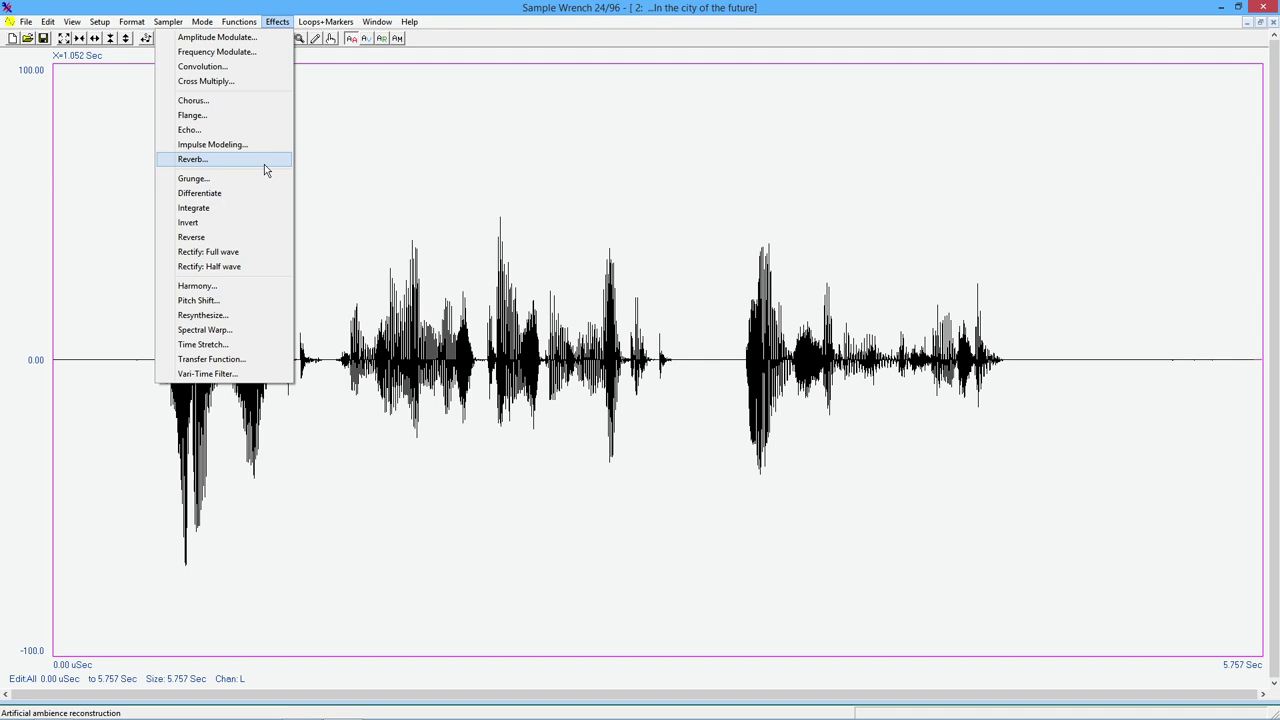
pyautogui.click(251, 314)
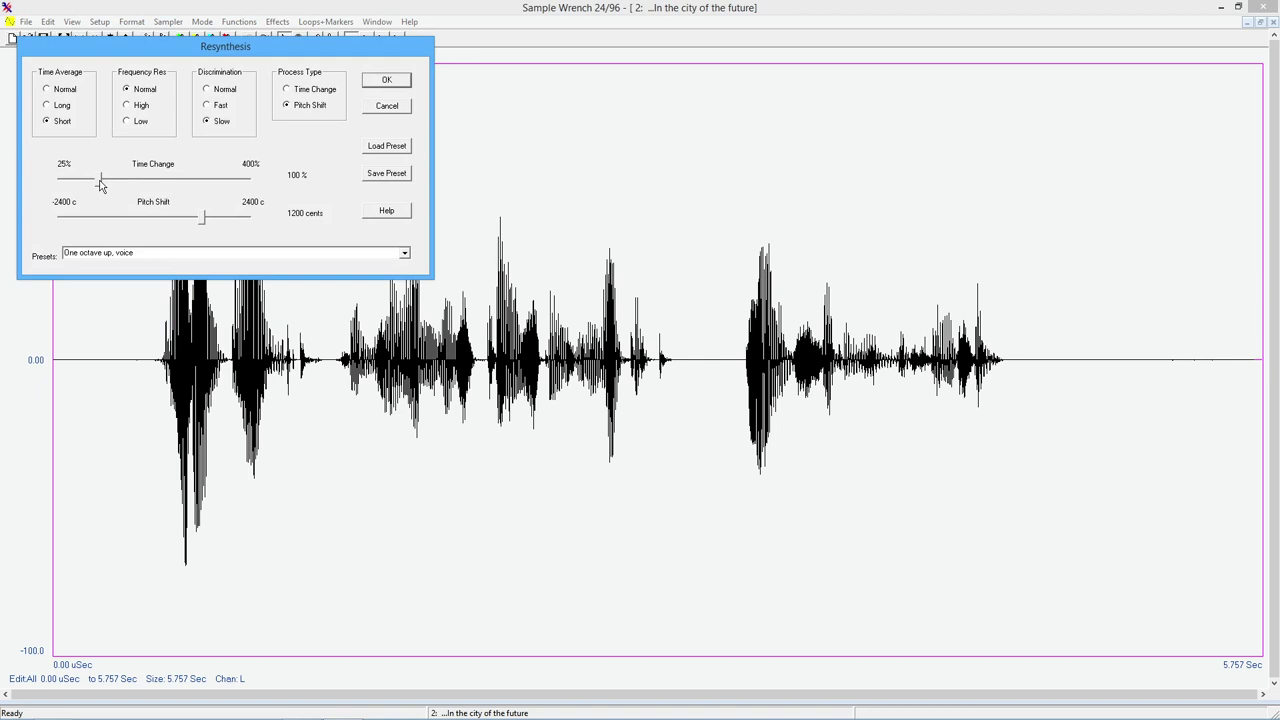
pyautogui.click(204, 219)
pyautogui.moveTo(201, 222); pyautogui.dragTo(109, 222)
pyautogui.click(380, 87)
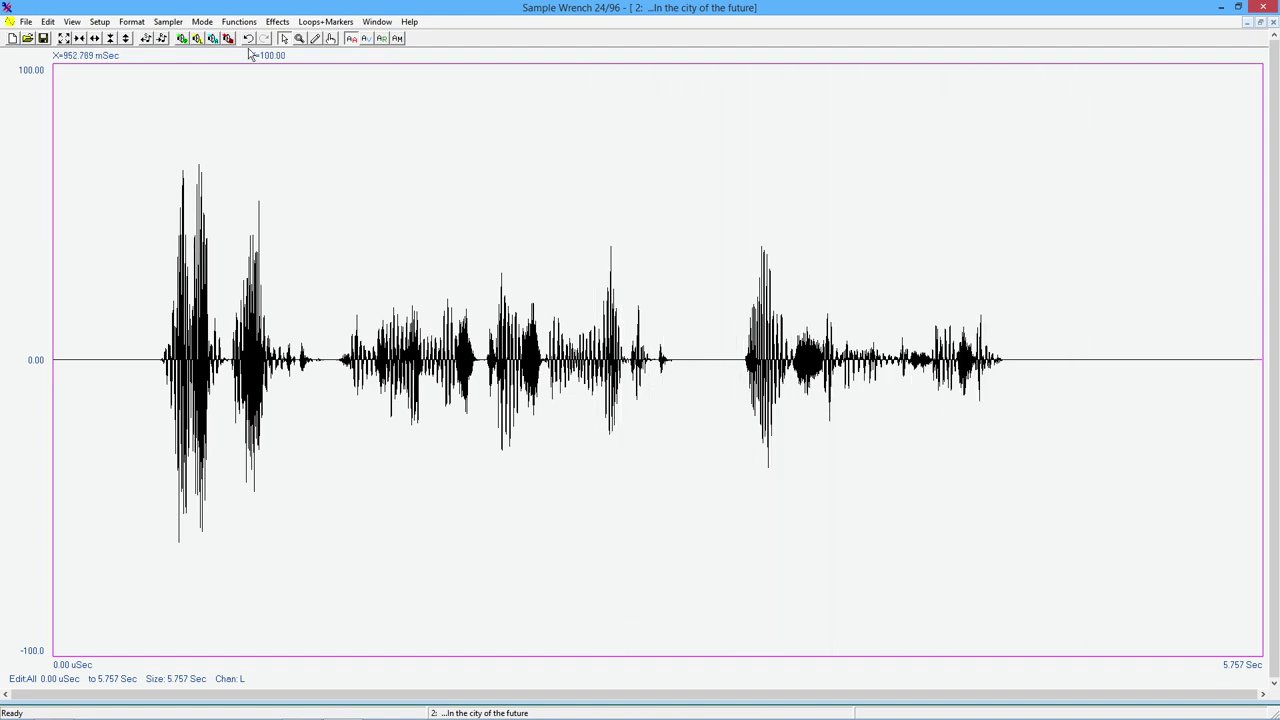
pyautogui.click(249, 40)
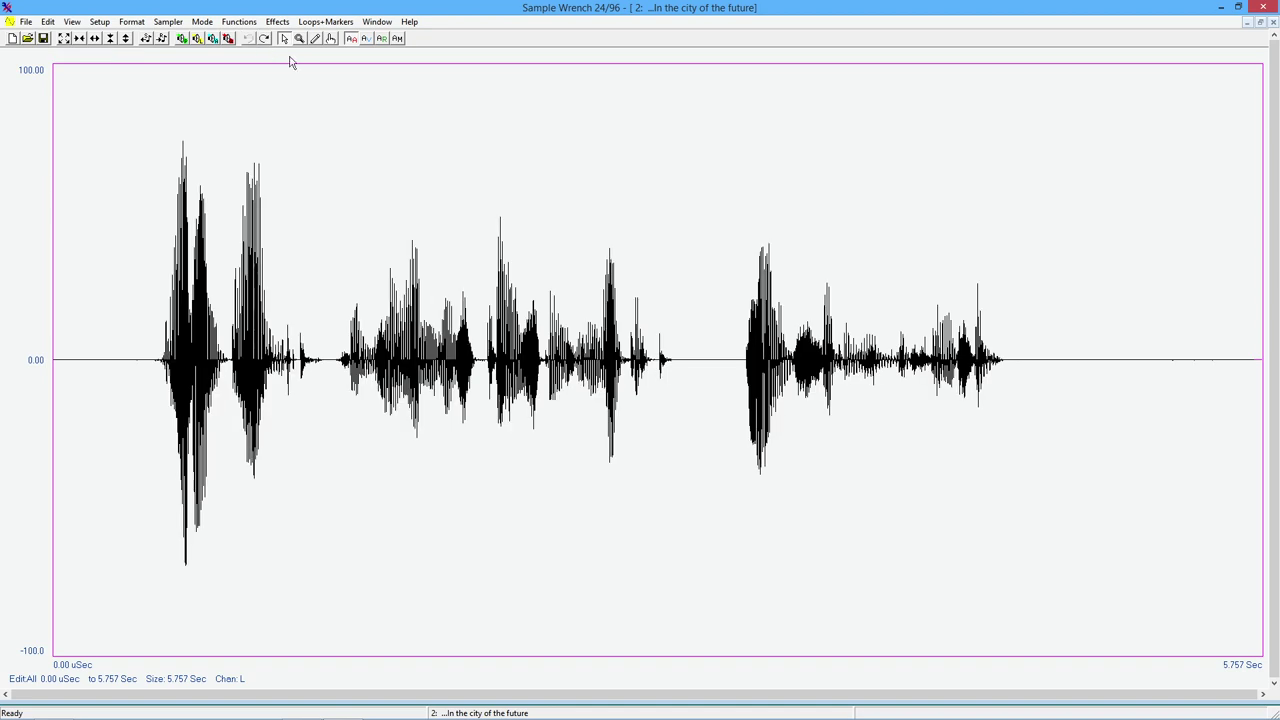
pyautogui.click(276, 22)
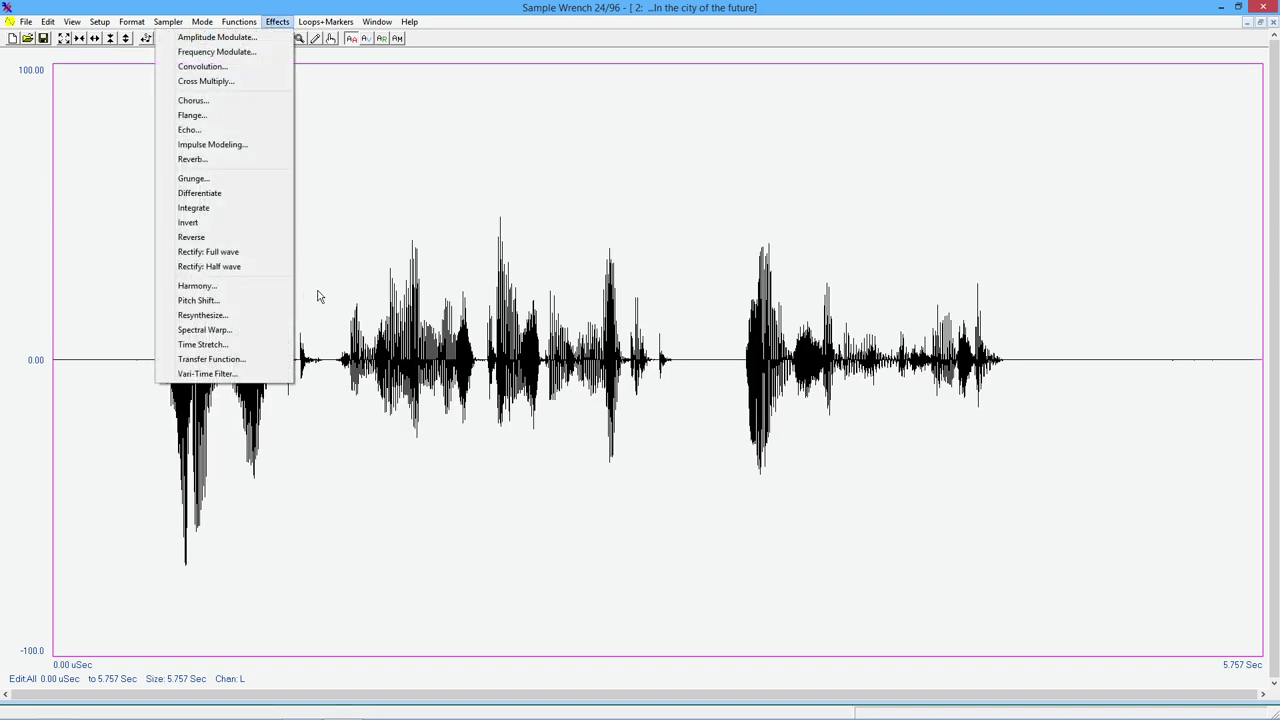
pyautogui.click(238, 316)
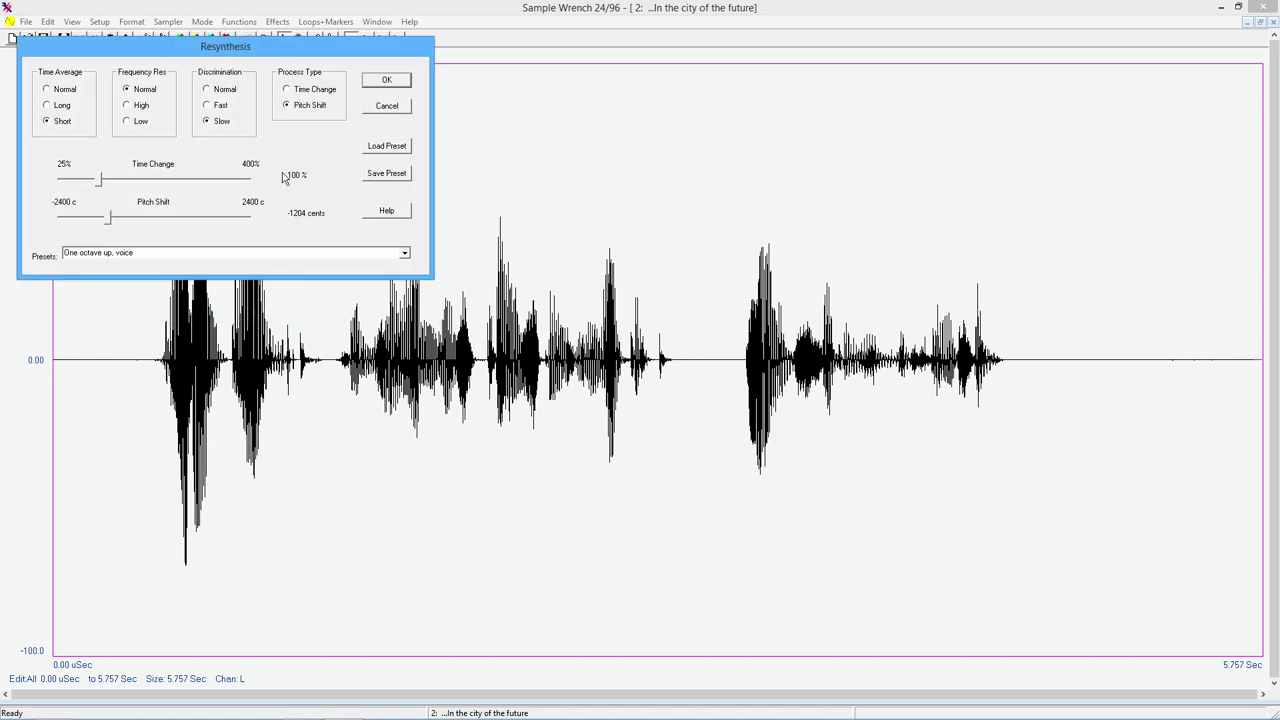
pyautogui.click(288, 91)
pyautogui.moveTo(100, 183); pyautogui.dragTo(75, 186)
pyautogui.click(388, 82)
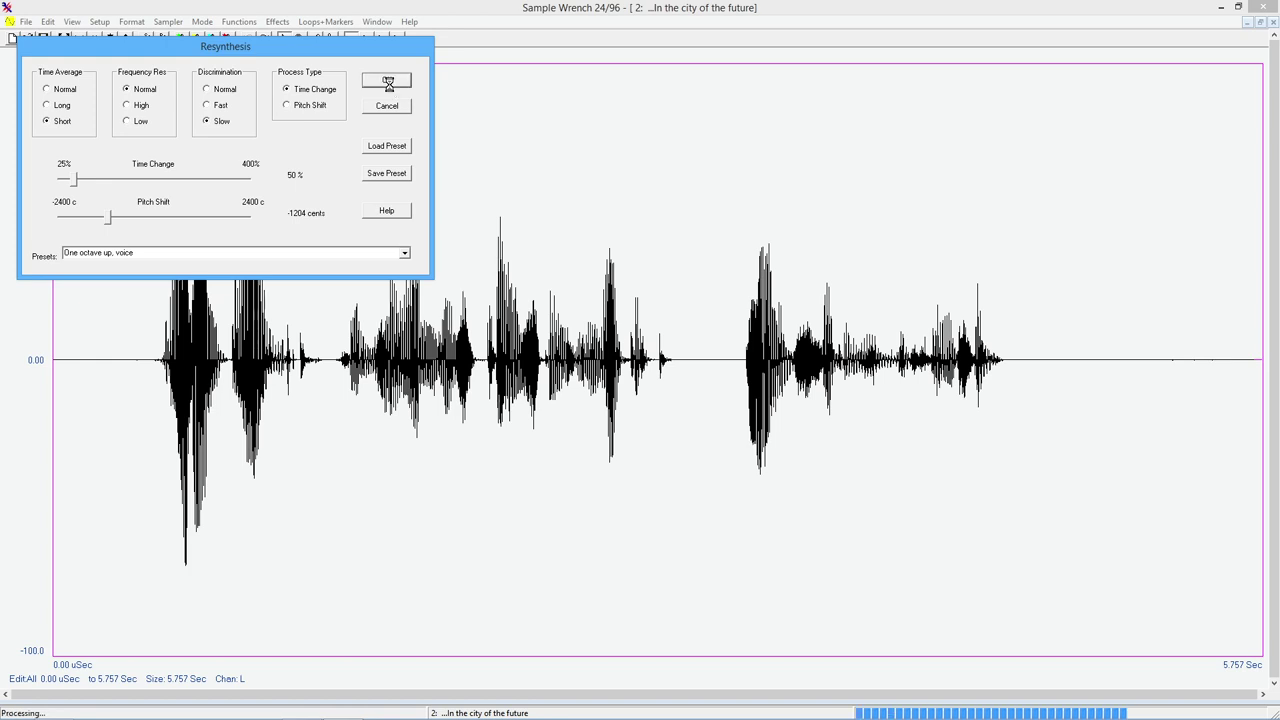
pyautogui.press('space')
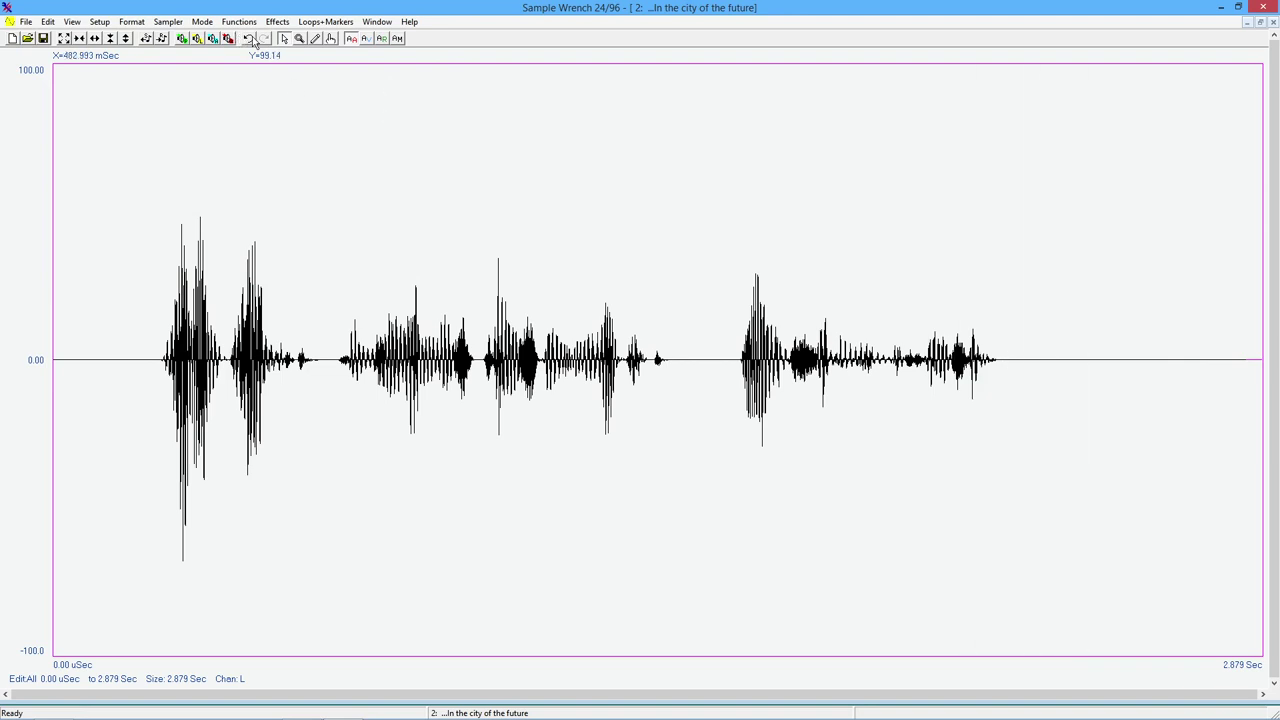
pyautogui.click(250, 39)
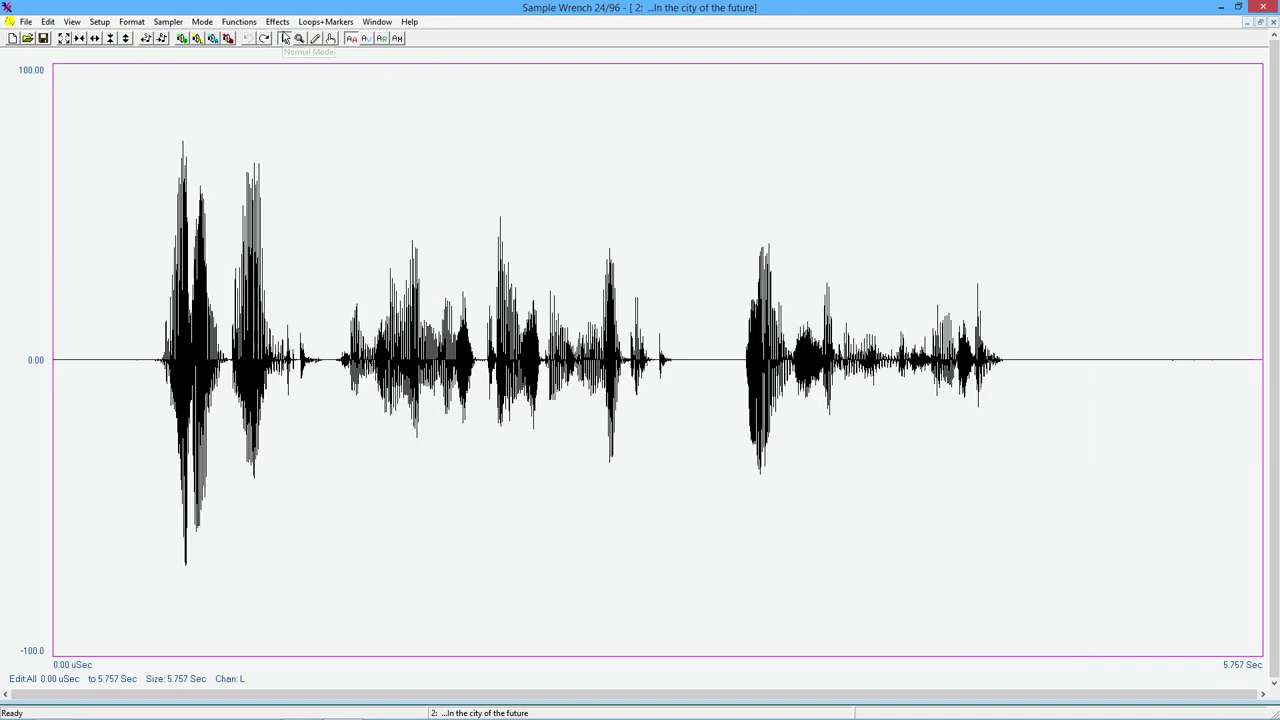
pyautogui.click(277, 22)
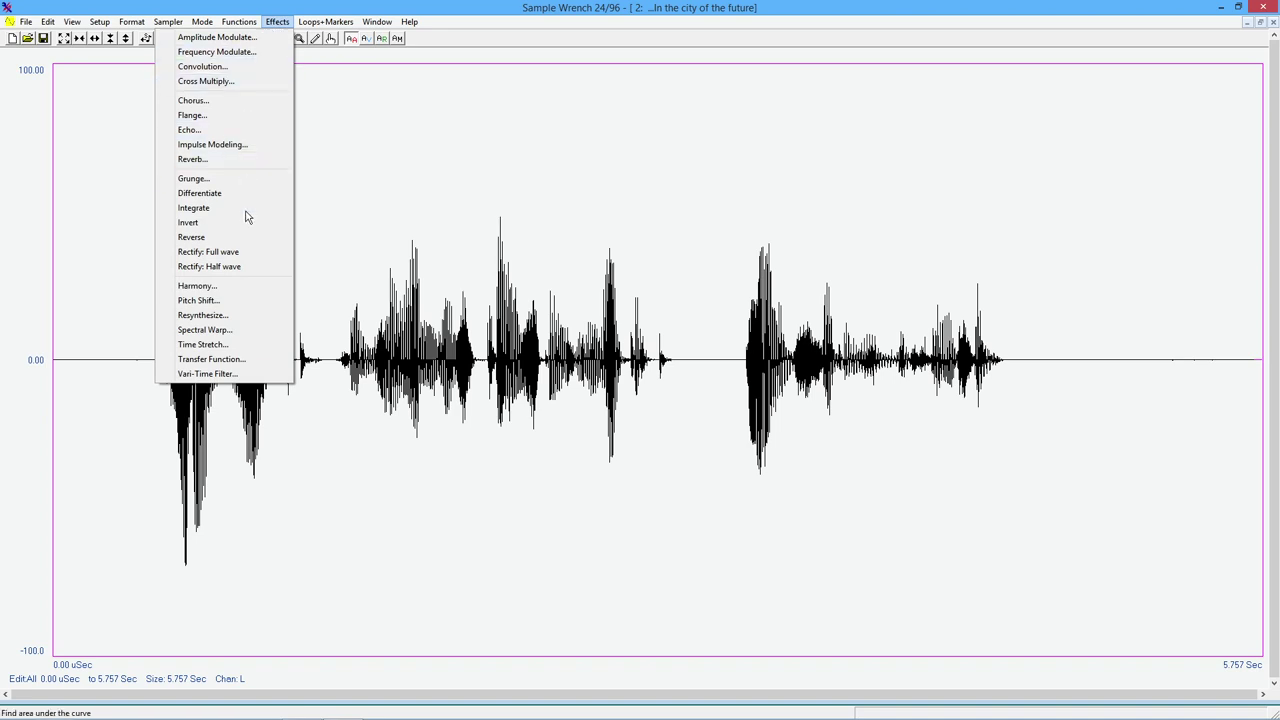
pyautogui.click(203, 315)
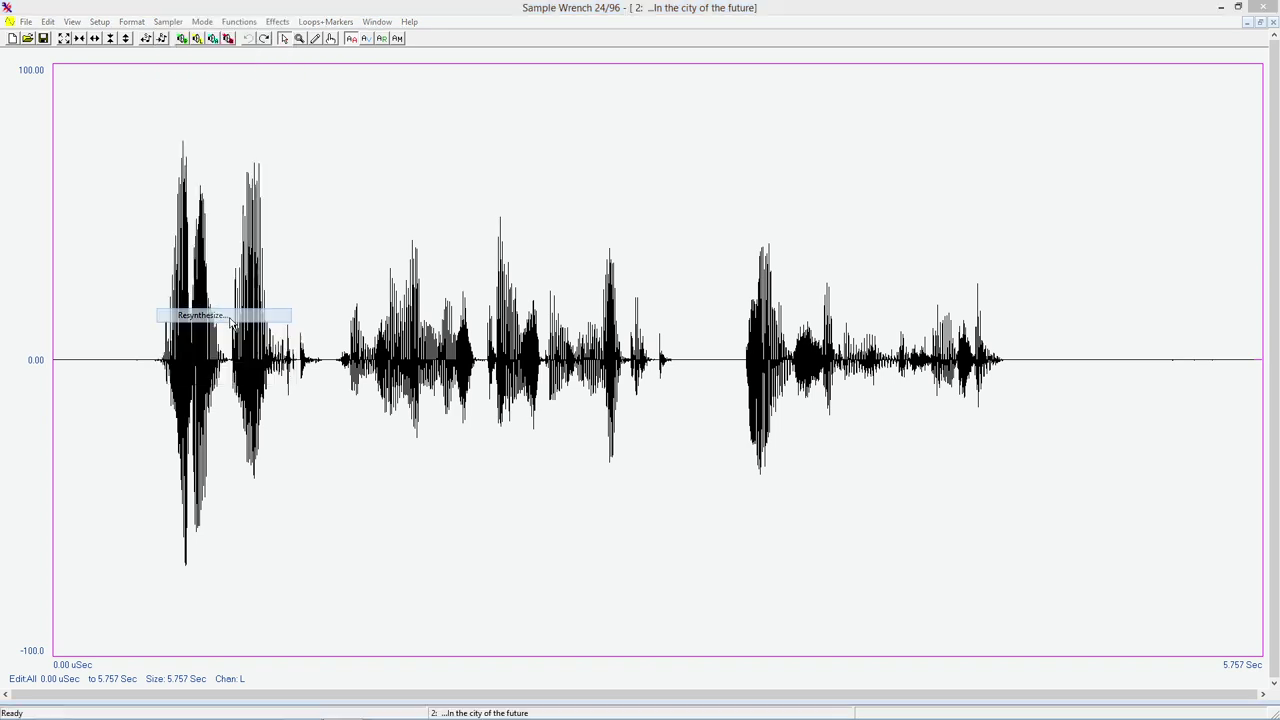
pyautogui.moveTo(75, 180); pyautogui.dragTo(154, 189)
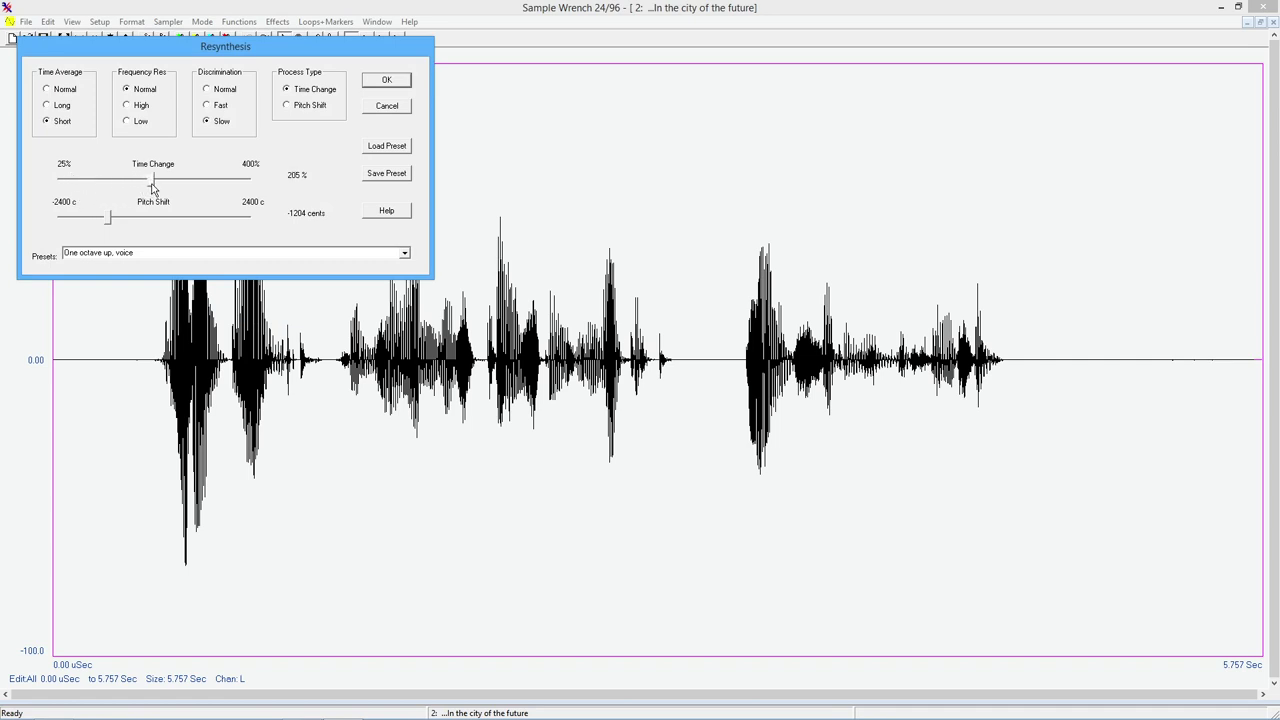
pyautogui.click(395, 82)
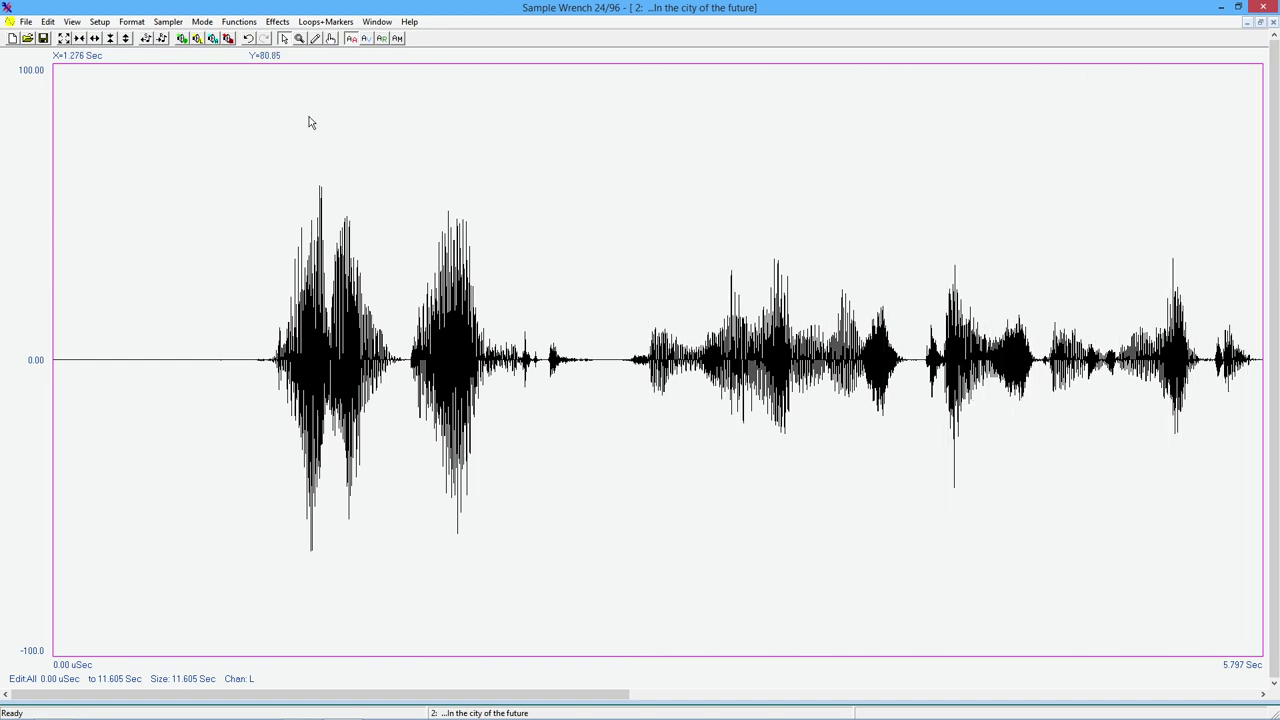
pyautogui.click(248, 39)
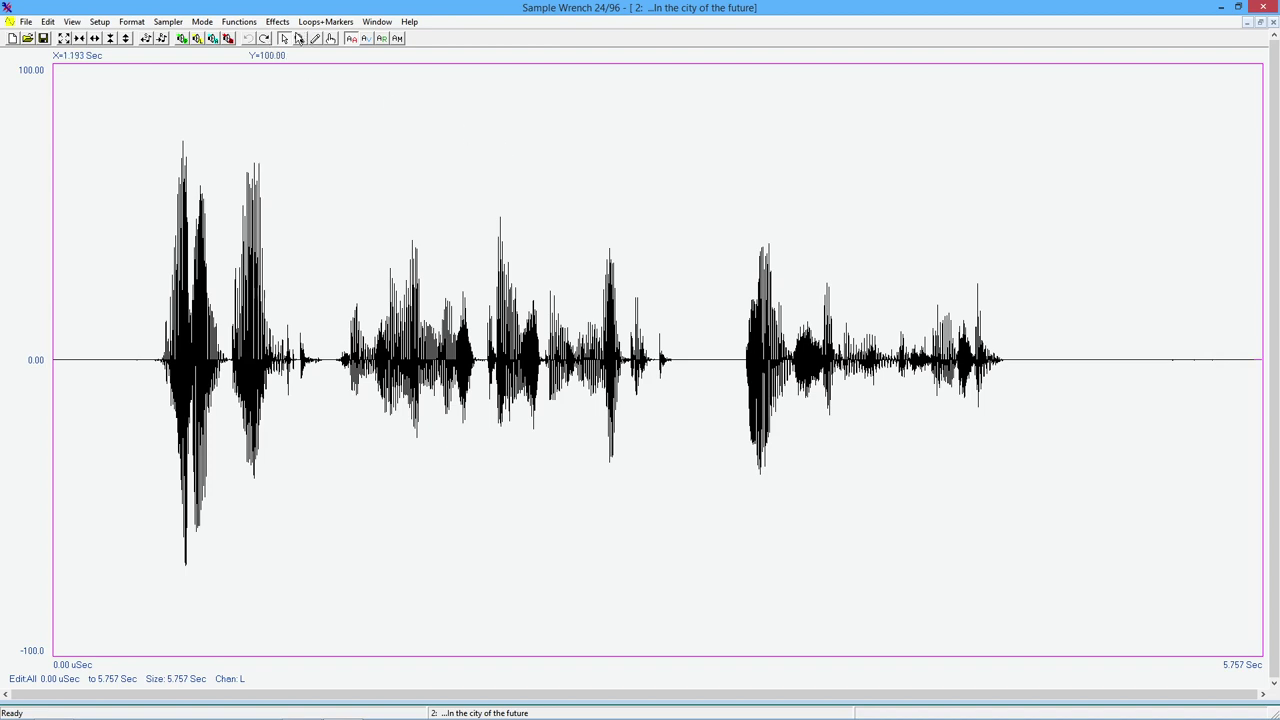
# - Bring the 11.730-second Fmin sample window forward and play it through
pyautogui.click(377, 21)
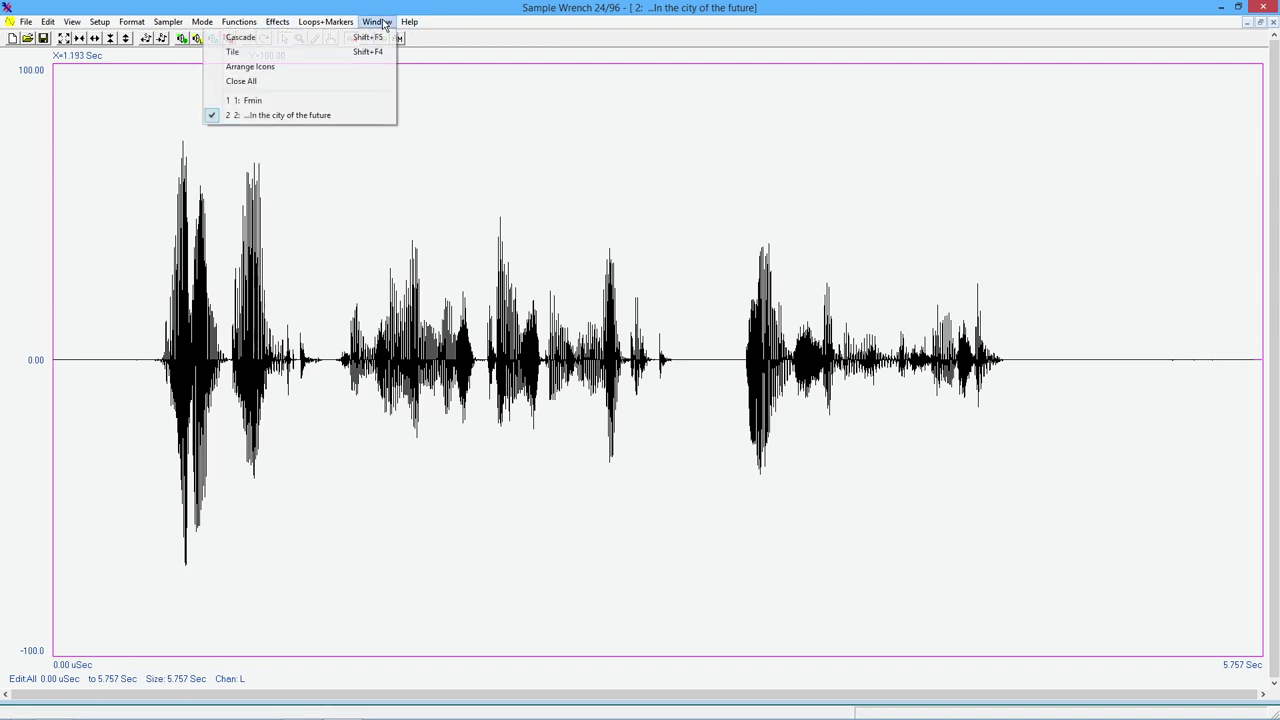
pyautogui.click(308, 101)
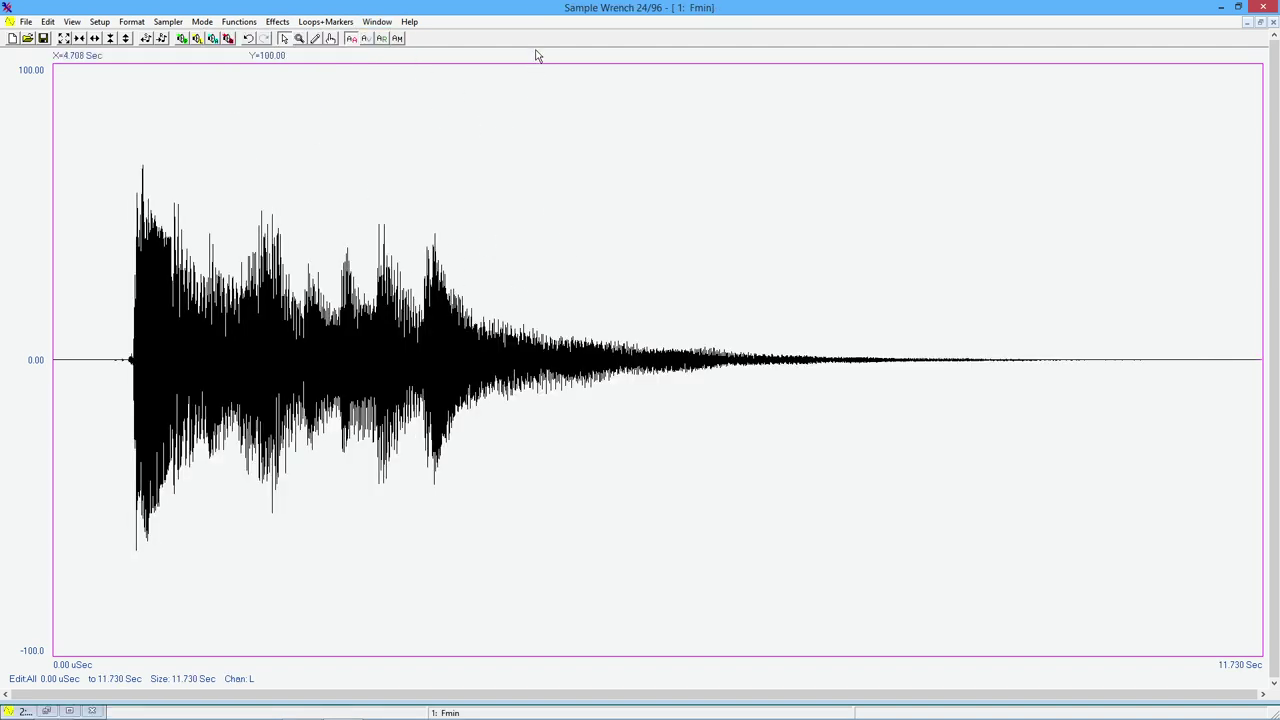
pyautogui.press('space')
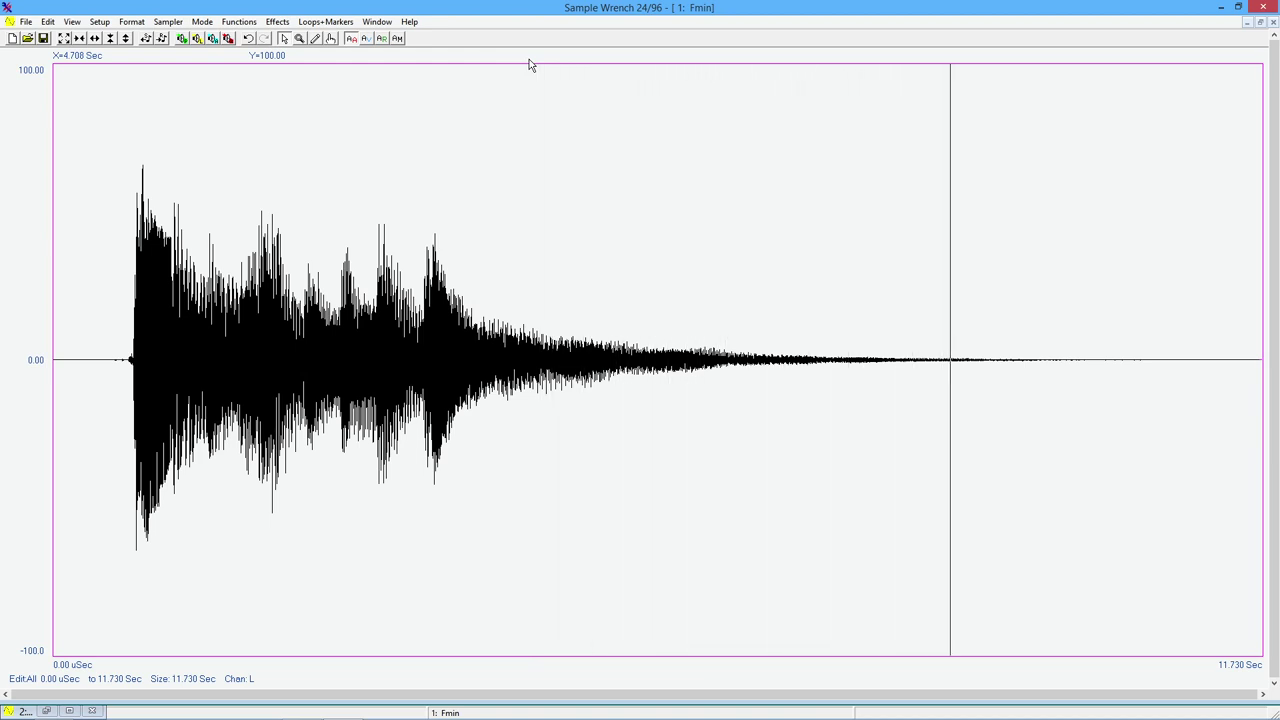
pyautogui.press('space')
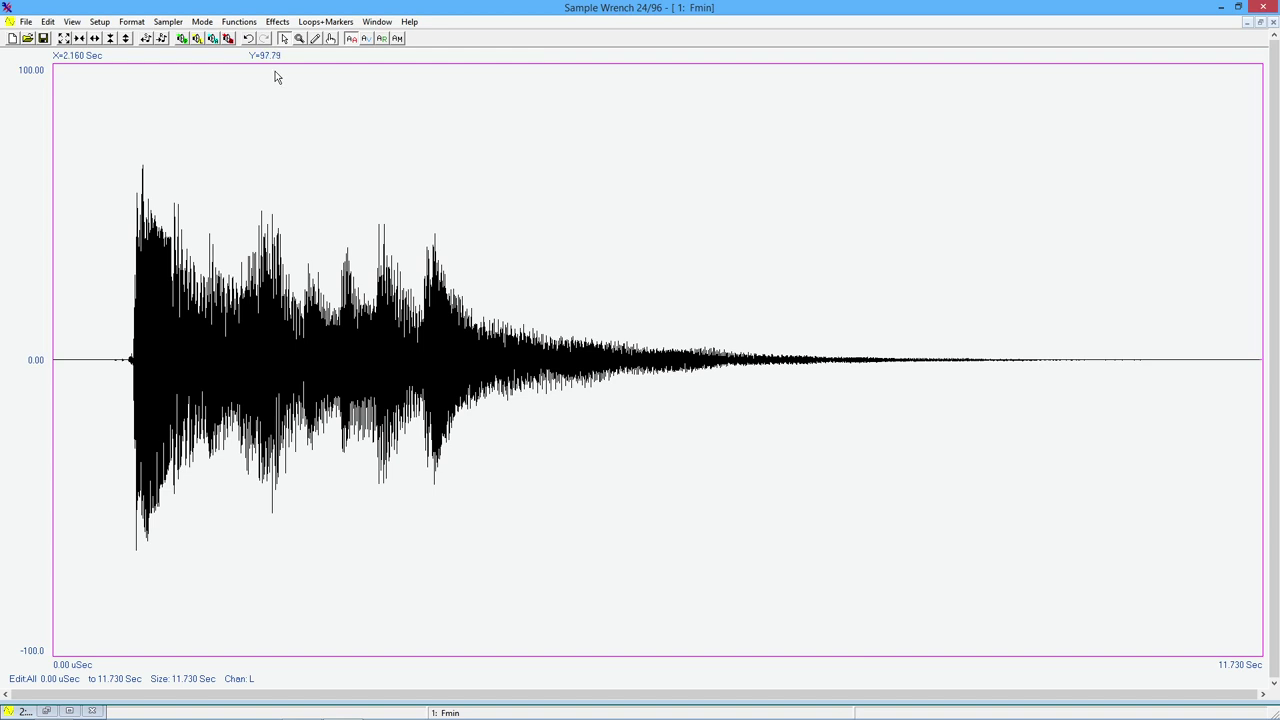
# - Apply the 'Perfect fifth down' harmony (-700 cents at 75%) to Fmin and play it
pyautogui.click(277, 23)
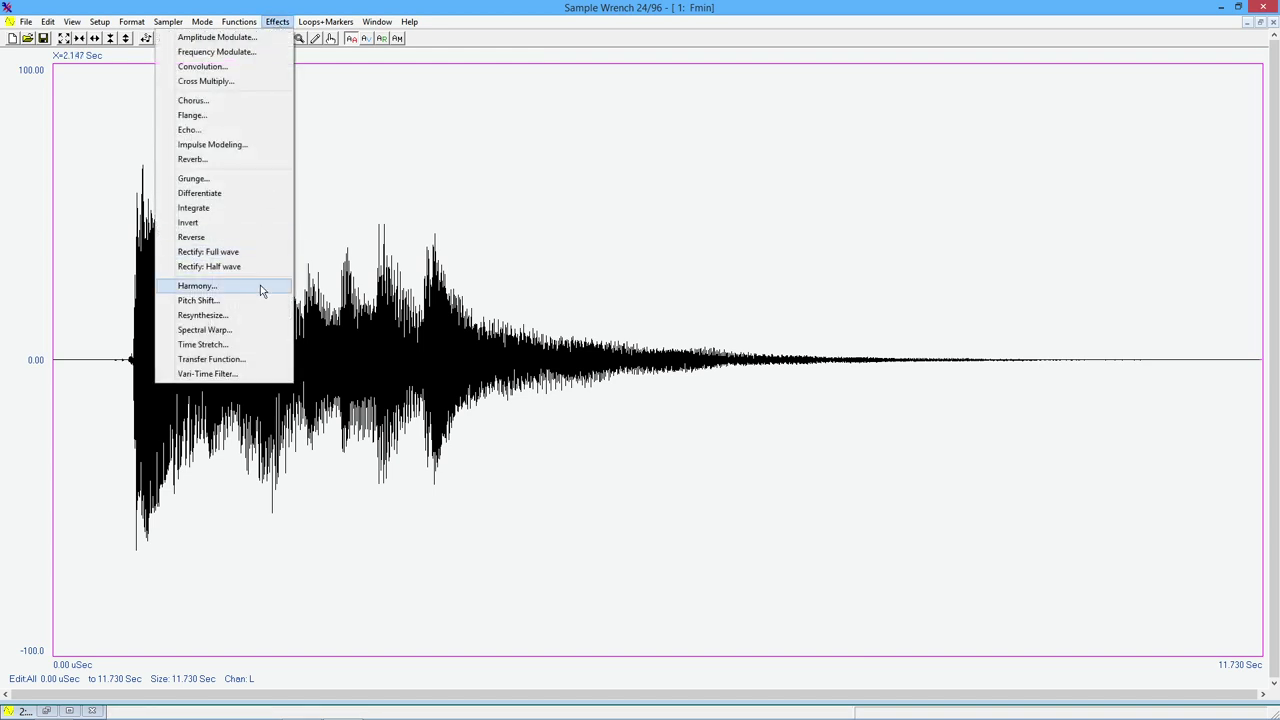
pyautogui.click(260, 287)
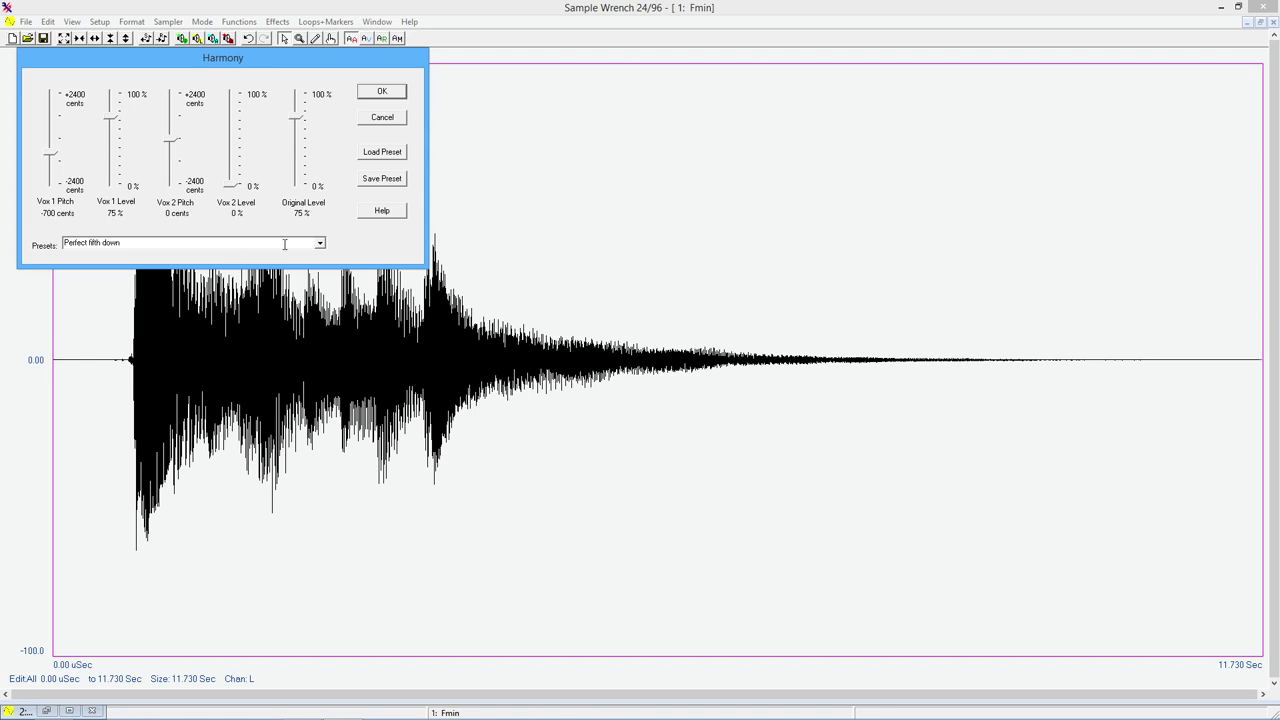
pyautogui.click(318, 246)
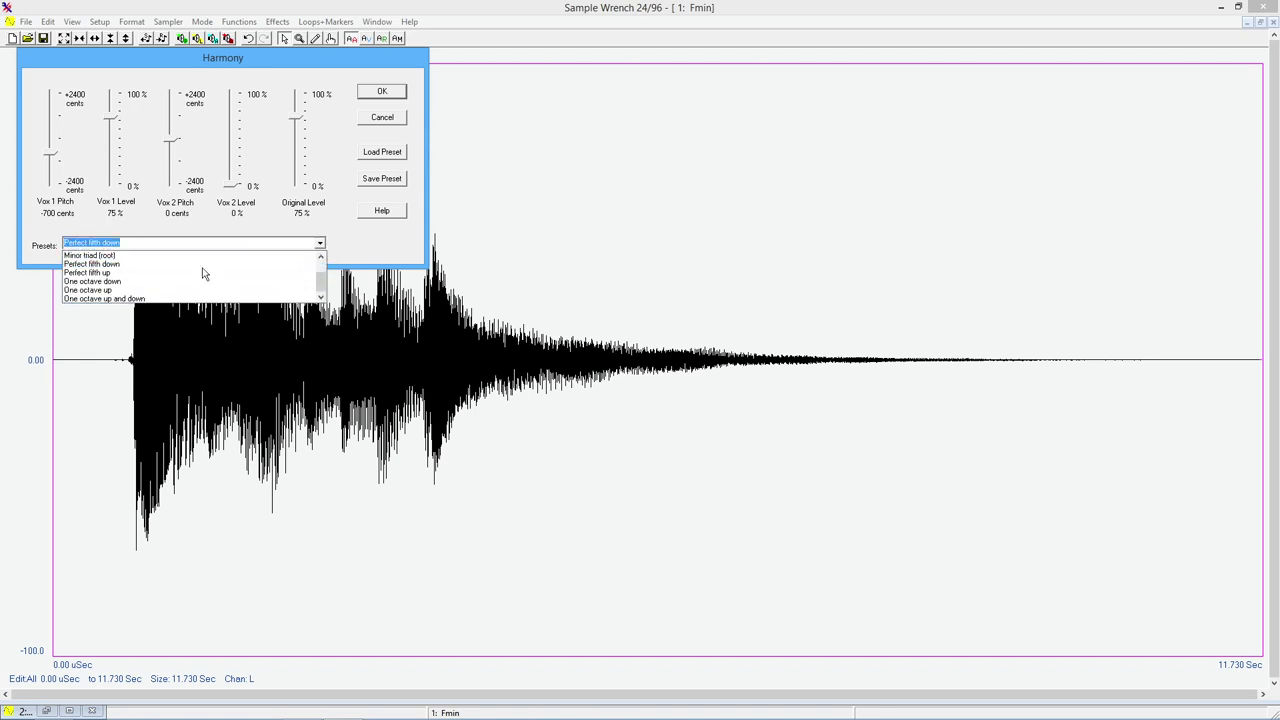
pyautogui.click(389, 252)
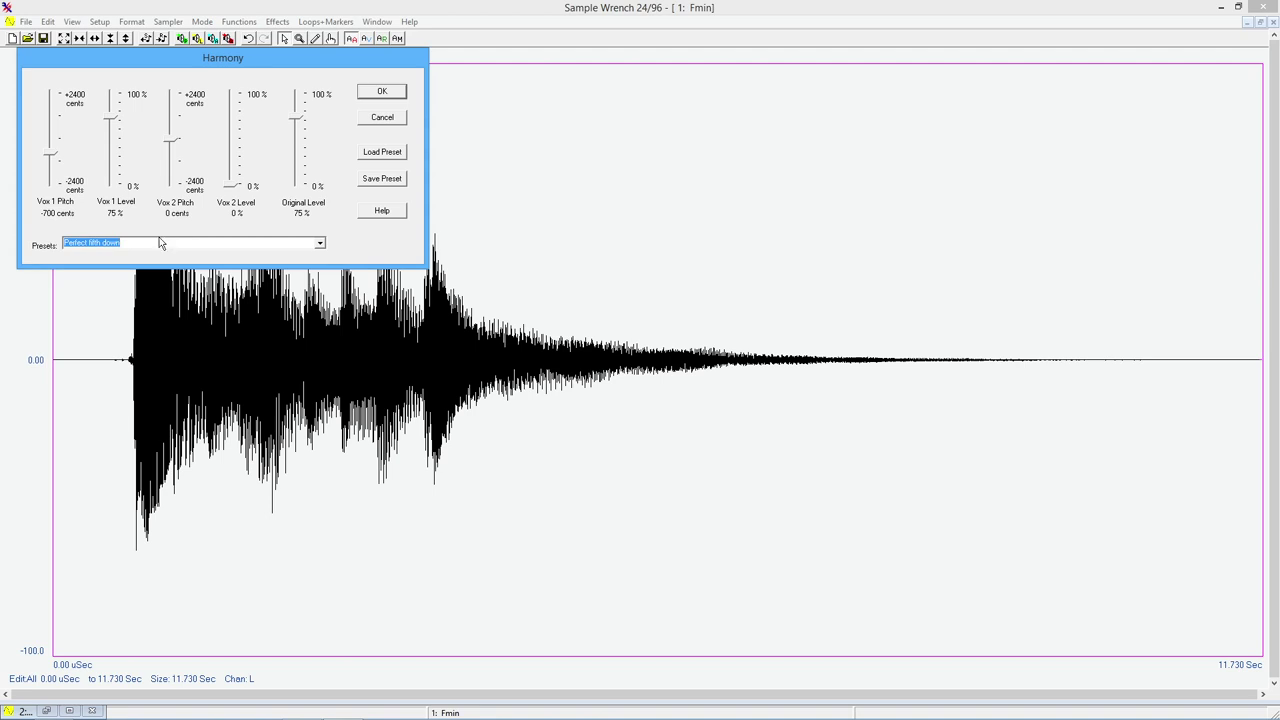
pyautogui.click(384, 94)
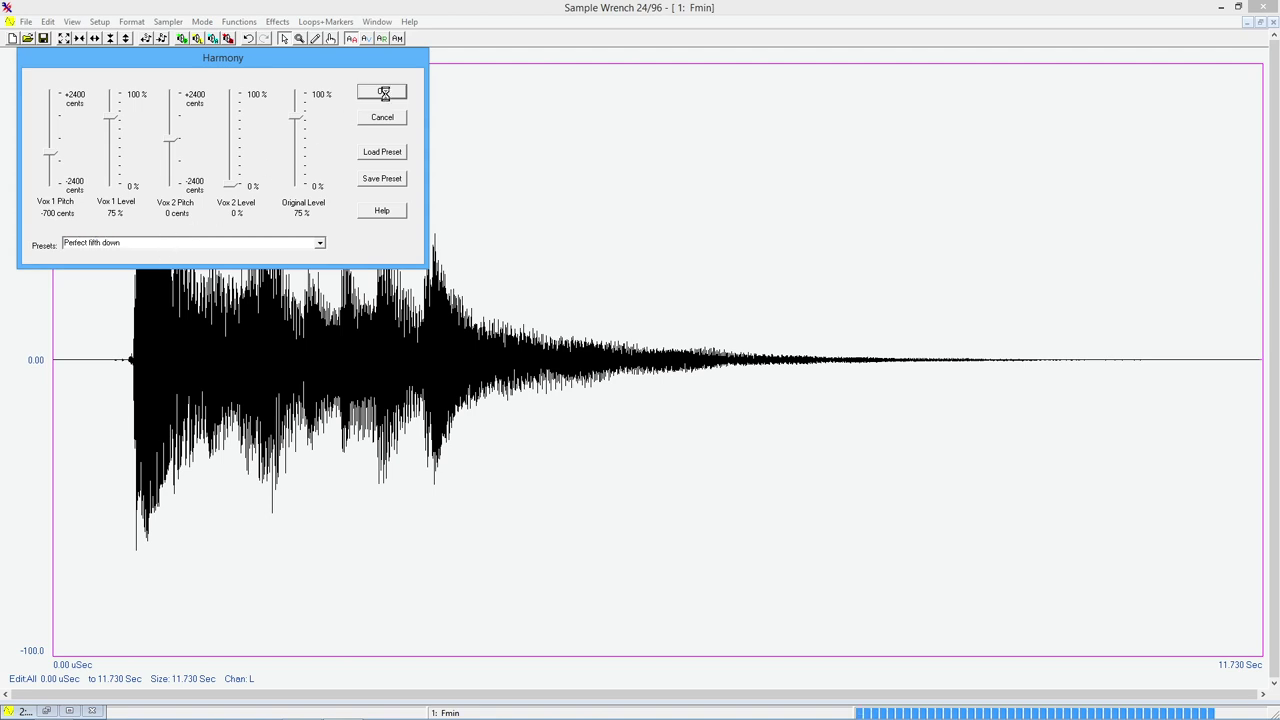
pyautogui.press('space')
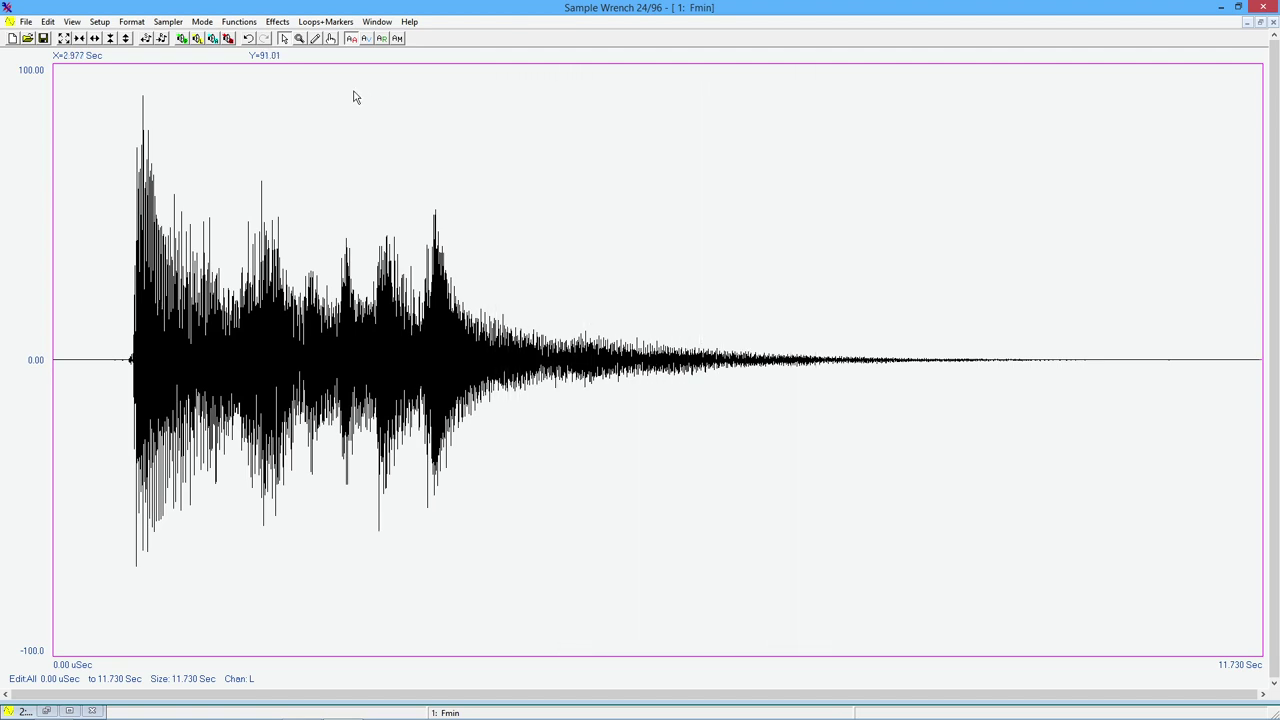
# - Compare the Fmin piano sample with and without harmony, ending on the original un-harmonised sample
pyautogui.click(248, 38)
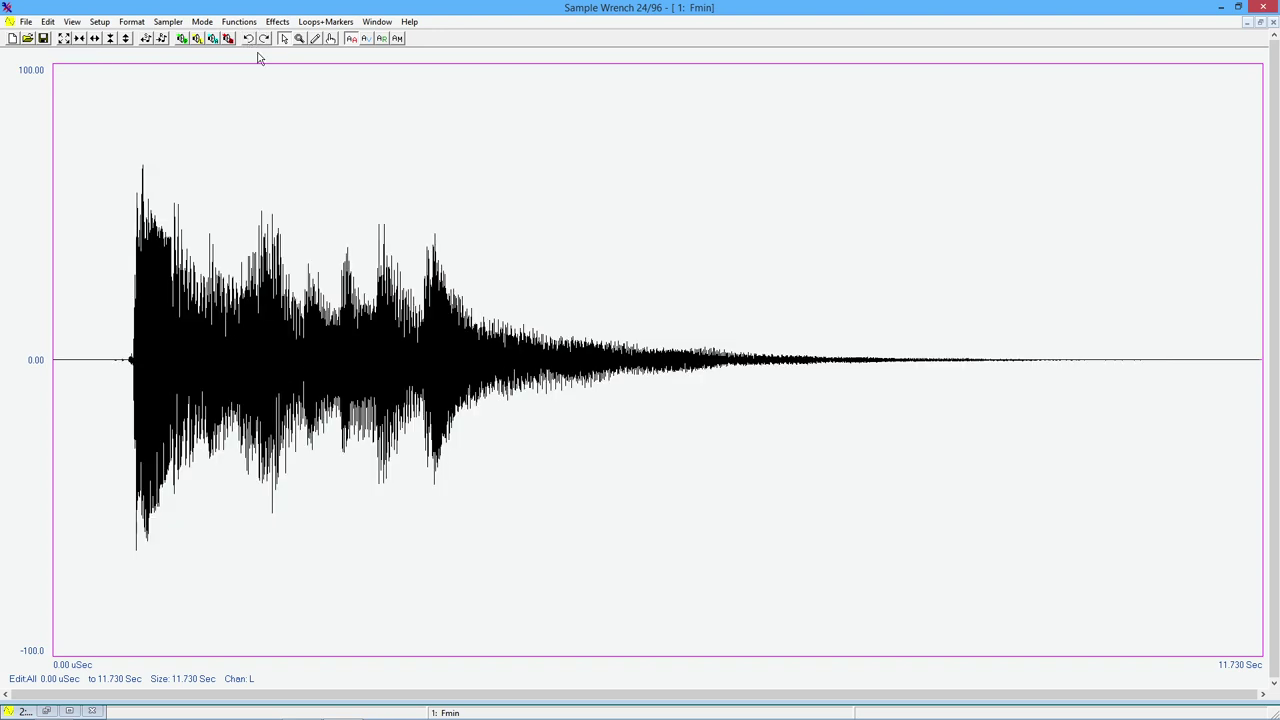
pyautogui.press('space')
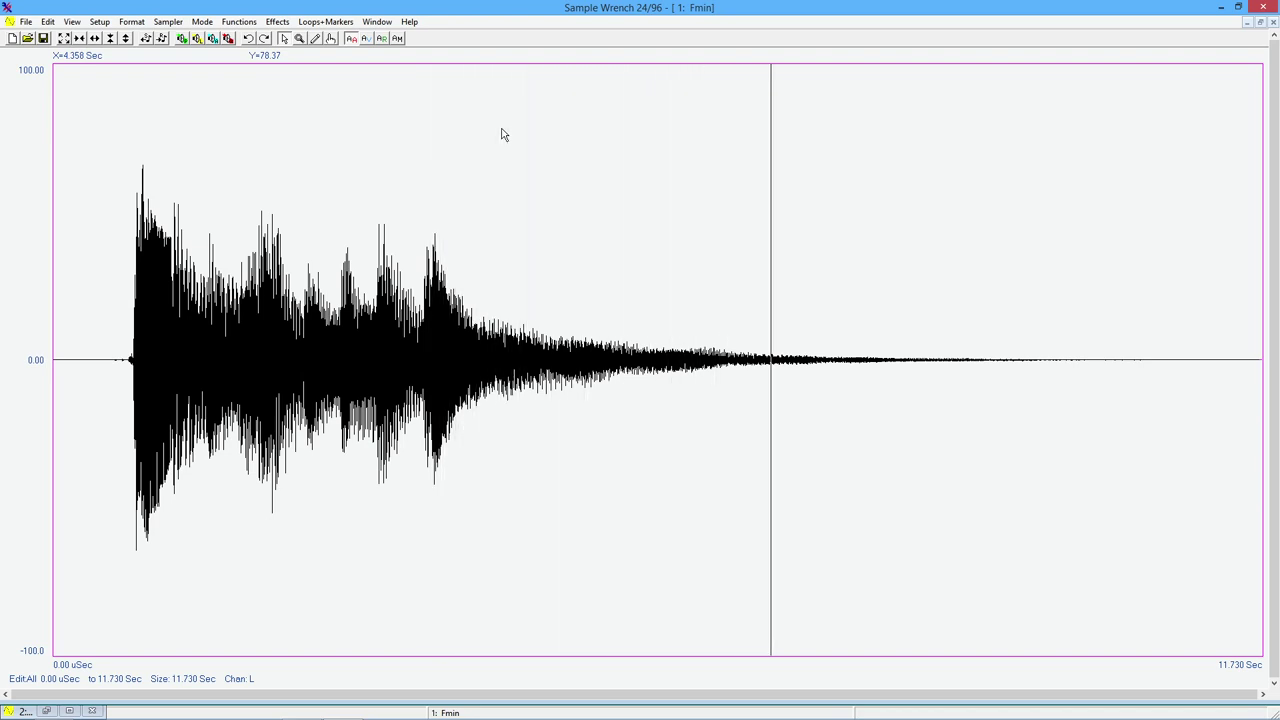
pyautogui.press('space')
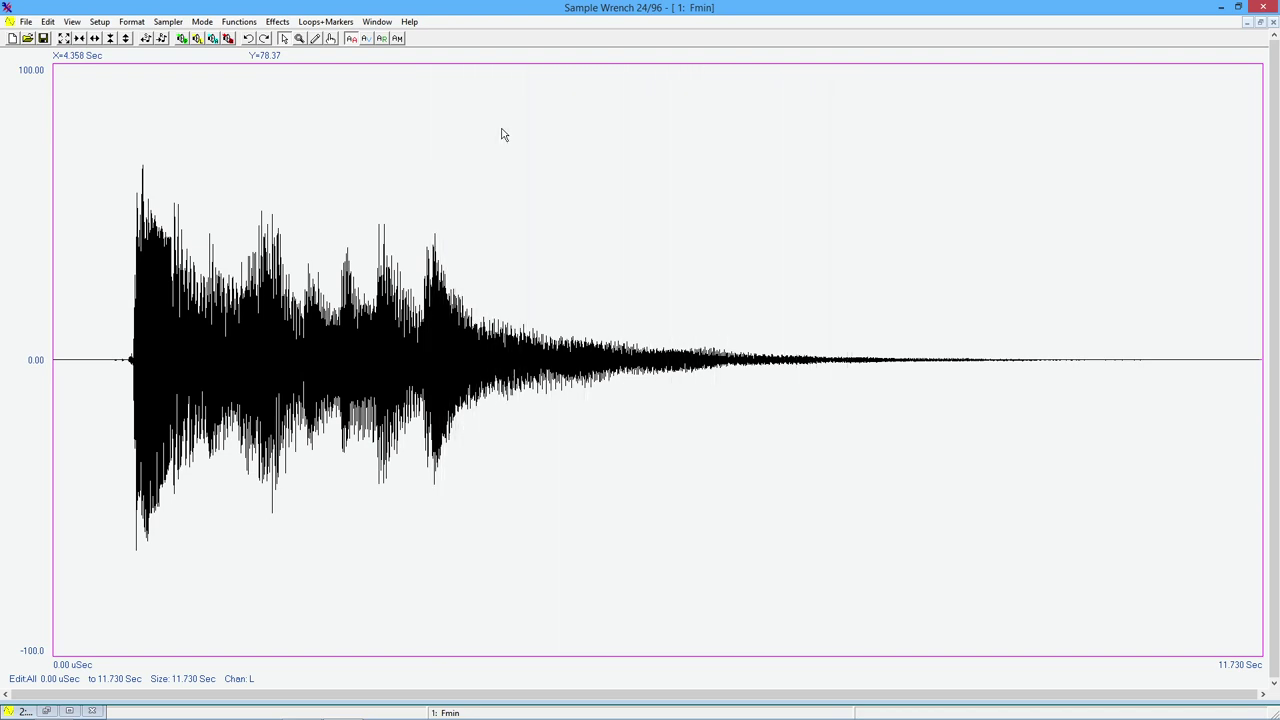
pyautogui.click(265, 40)
pyautogui.press('space')
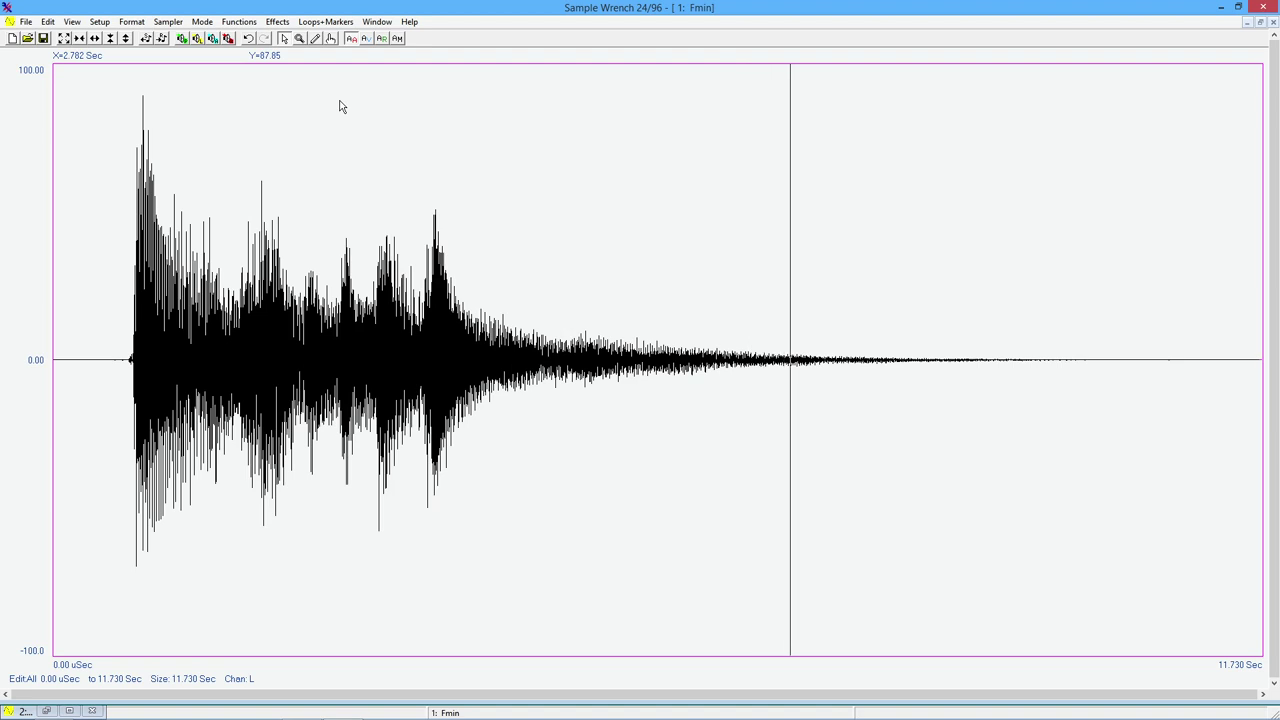
pyautogui.click(249, 39)
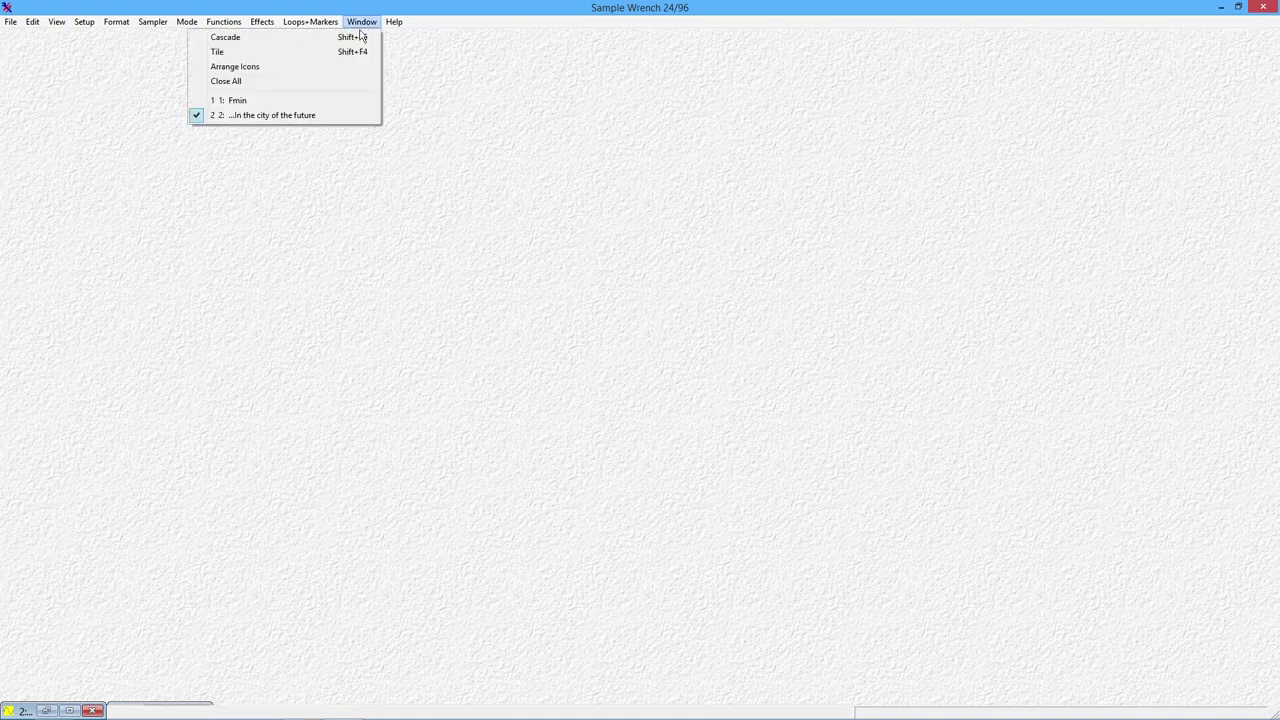
# - Play the voice clip, then open Spectral Warp and move its dialog slightly down and right
pyautogui.click(308, 115)
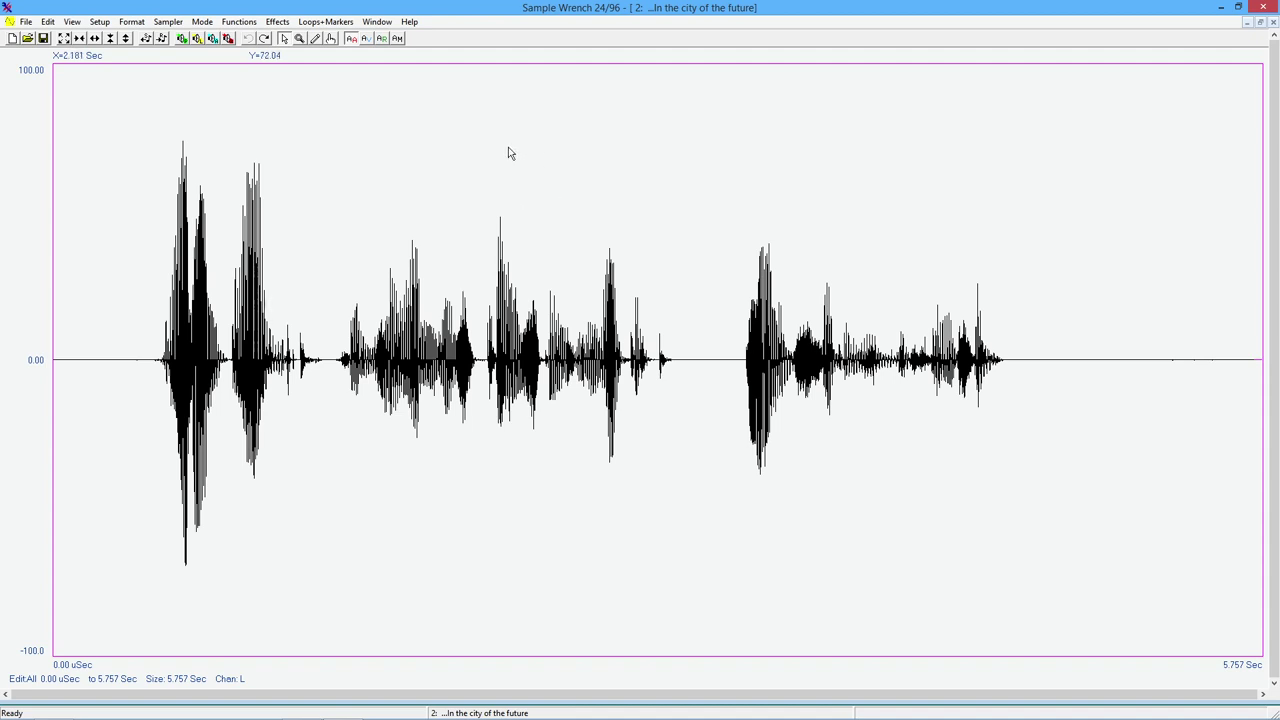
pyautogui.press('space')
pyautogui.click(278, 23)
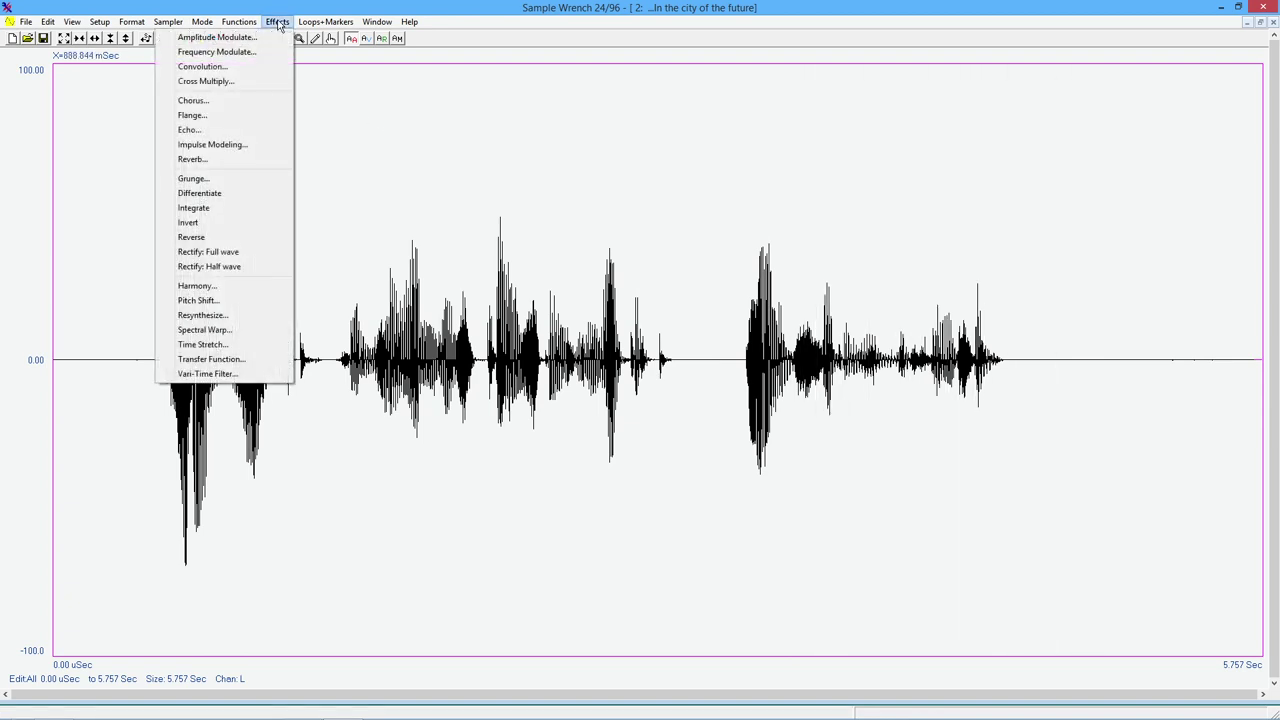
pyautogui.click(242, 331)
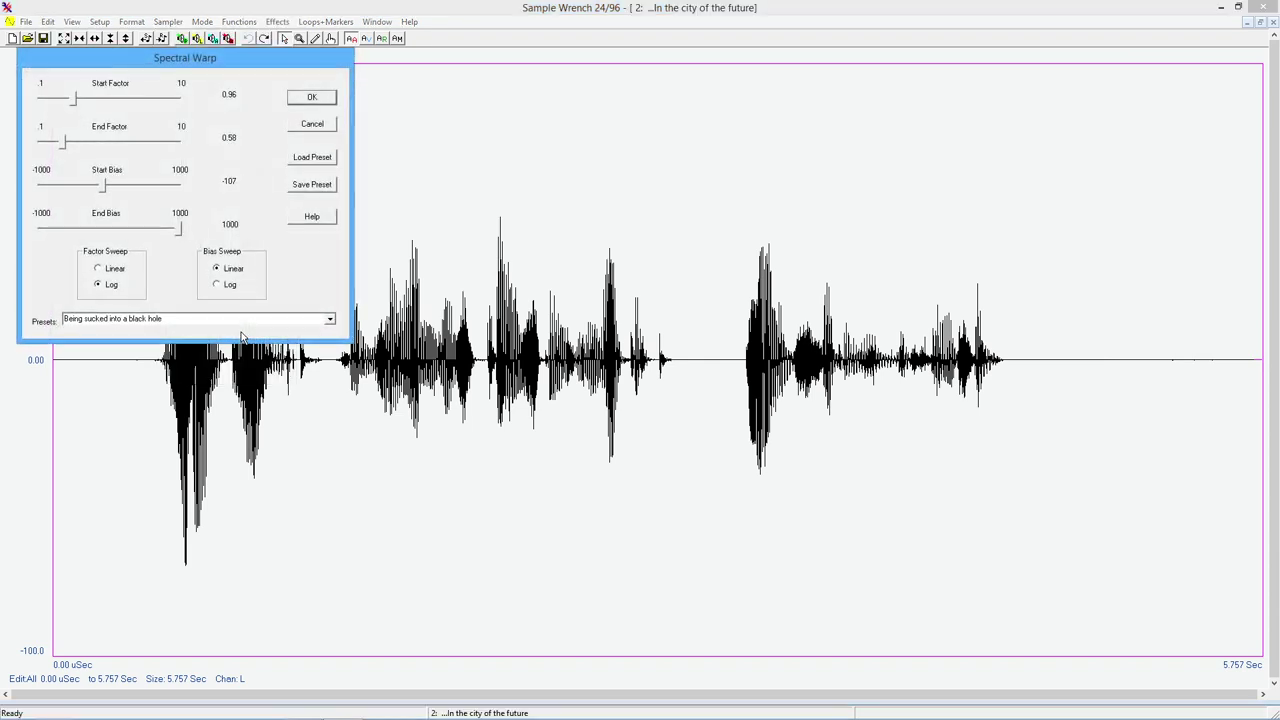
pyautogui.moveTo(240, 63); pyautogui.dragTo(324, 93)
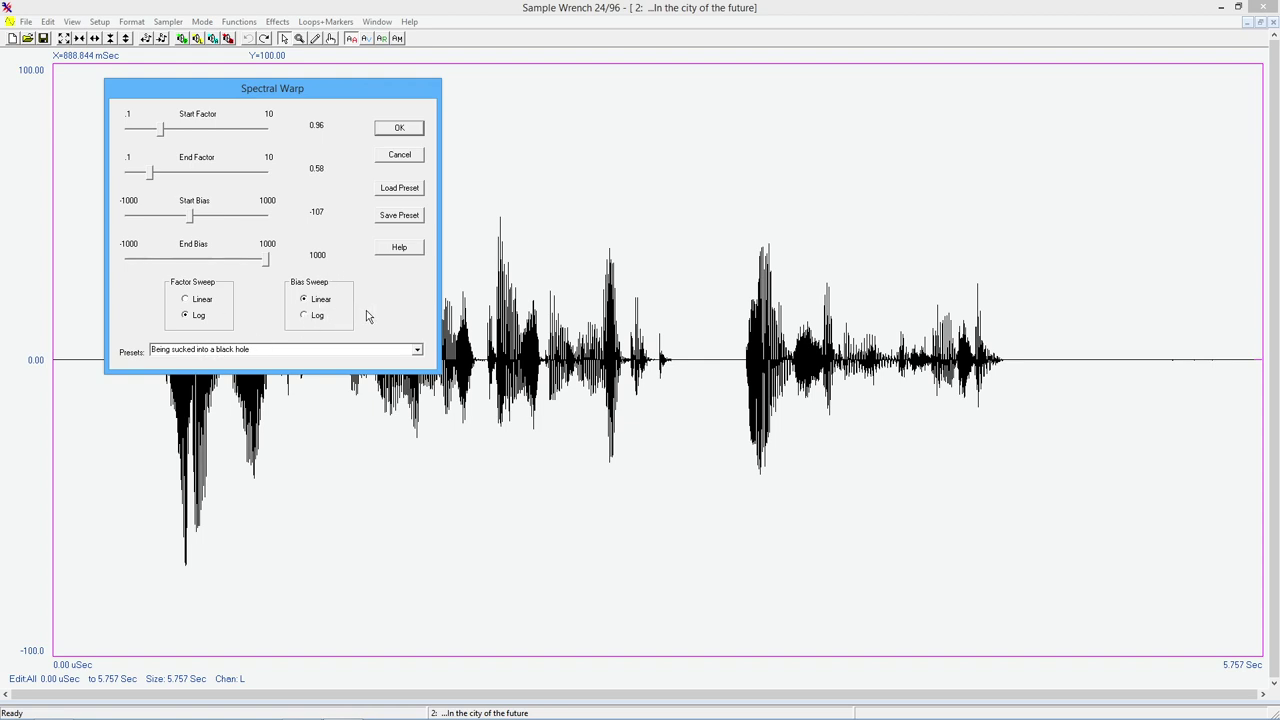
# - Set the Spectral Warp start factor to 1.02, keeping the black-hole preset unchanged
pyautogui.click(417, 349)
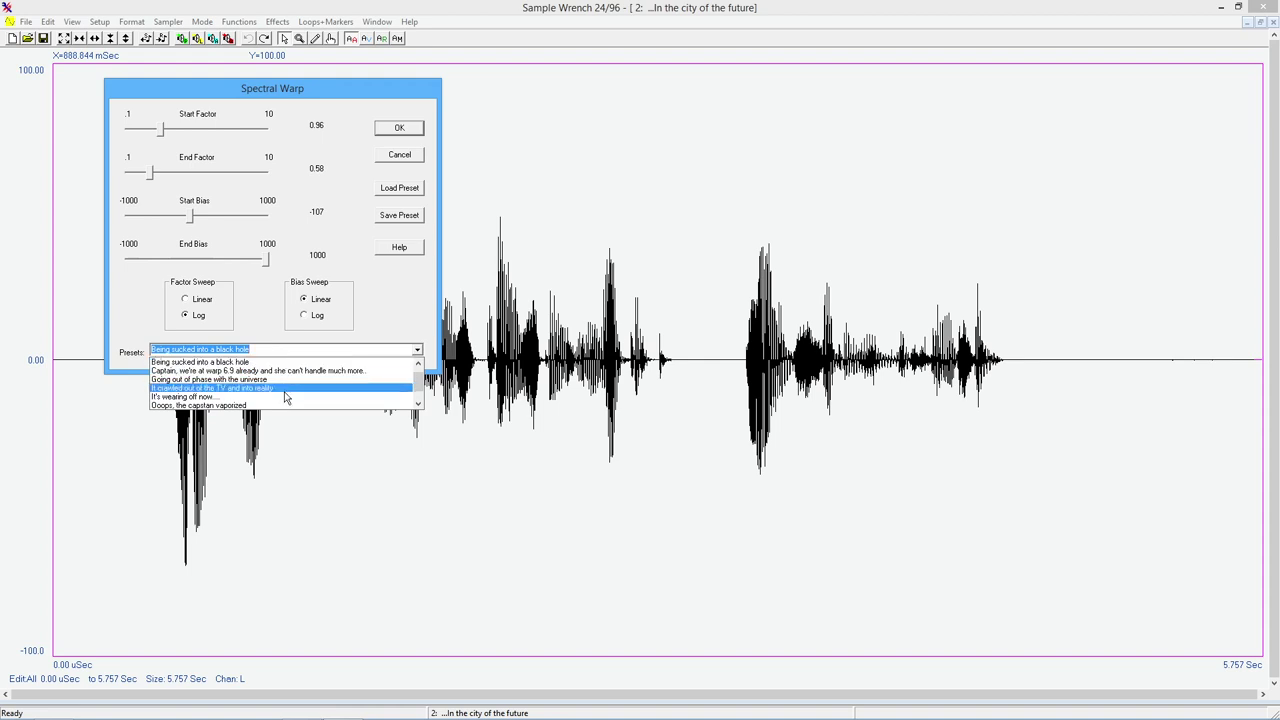
pyautogui.click(401, 310)
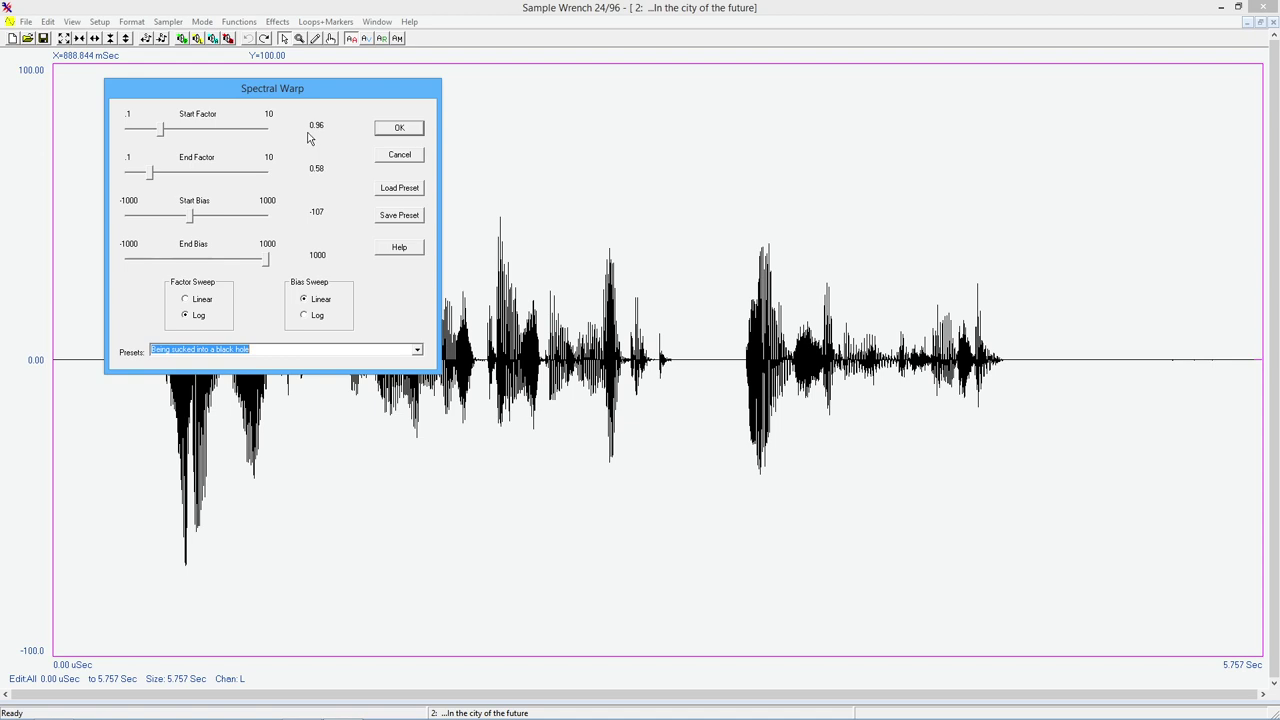
pyautogui.click(164, 131)
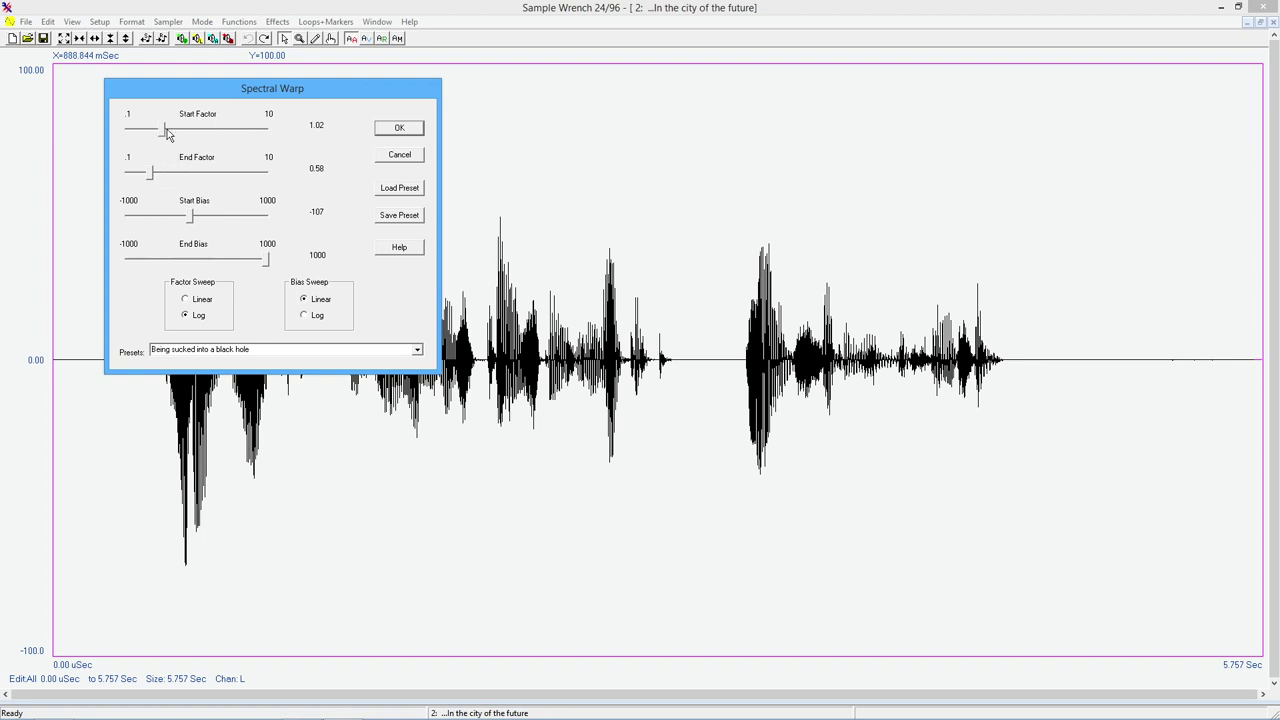
pyautogui.moveTo(163, 133)
pyautogui.mouseDown()
pyautogui.moveTo(134, 133)
pyautogui.moveTo(257, 133)
pyautogui.moveTo(162, 132)
pyautogui.mouseUp()
# - Apply and audition the black-hole warp, undo it, replay the original clip, and reopen Effects
pyautogui.click(398, 130)
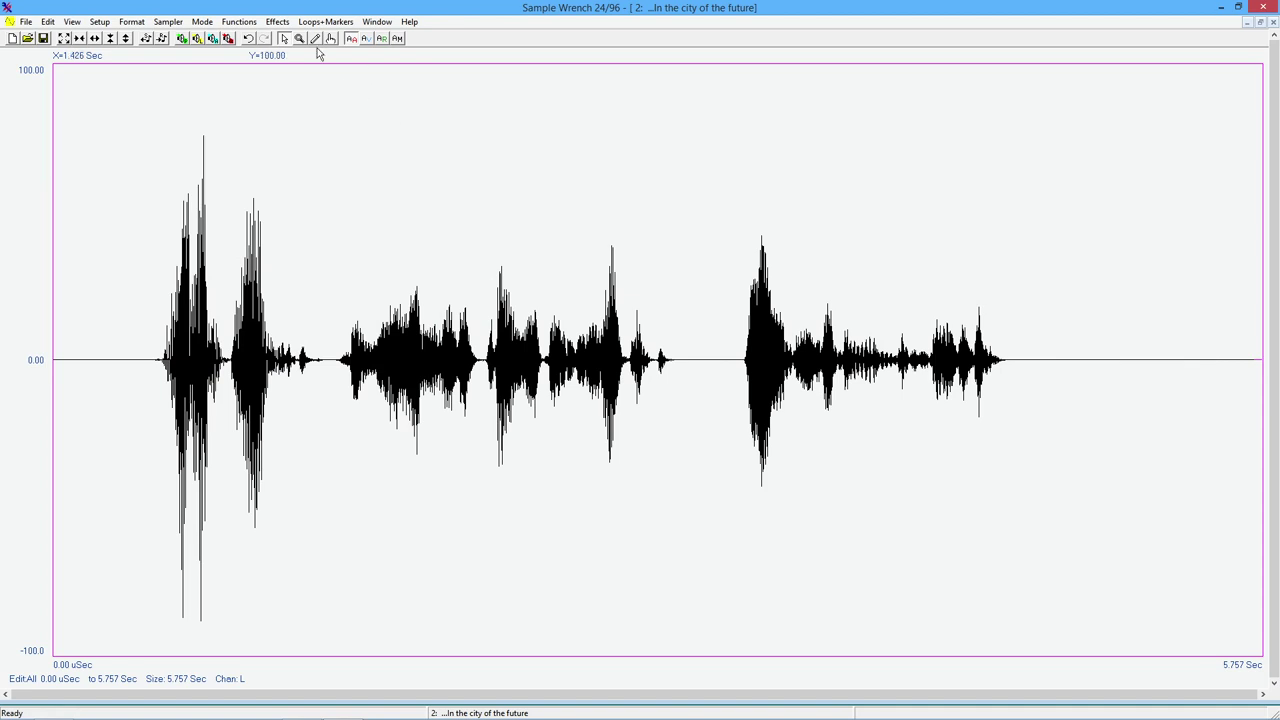
pyautogui.press('space')
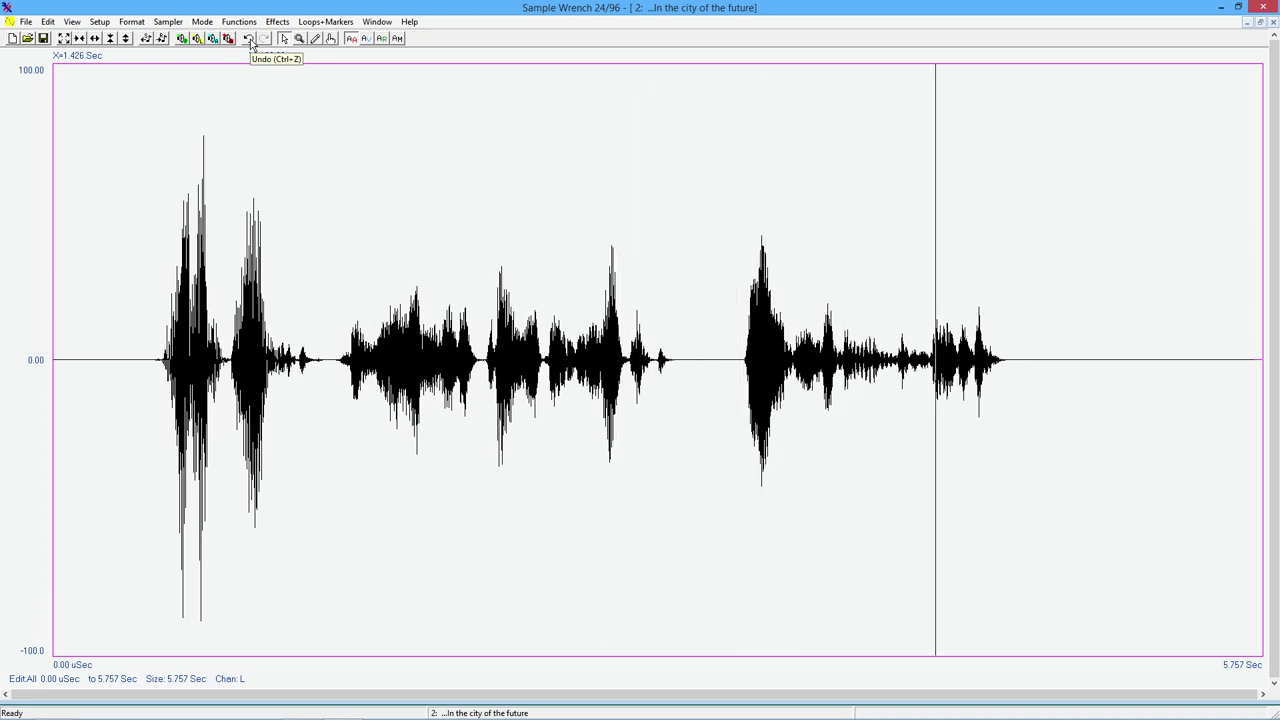
pyautogui.click(251, 42)
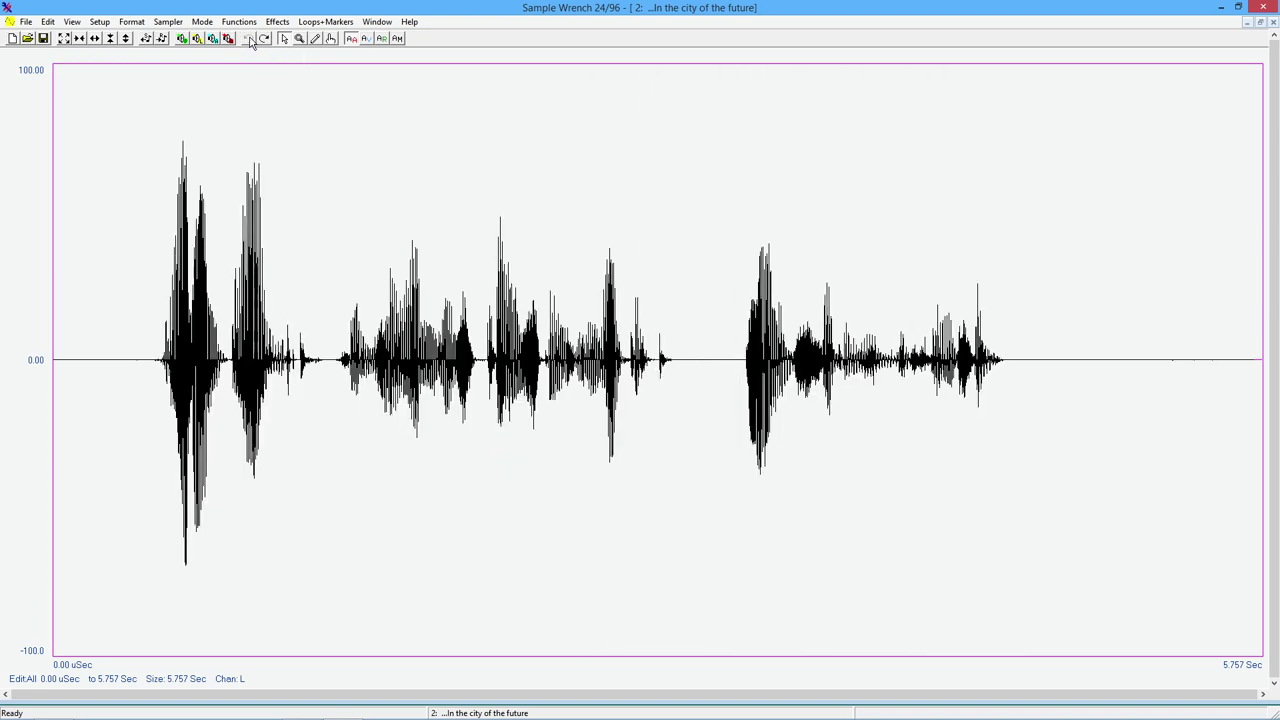
pyautogui.press('space')
pyautogui.click(277, 21)
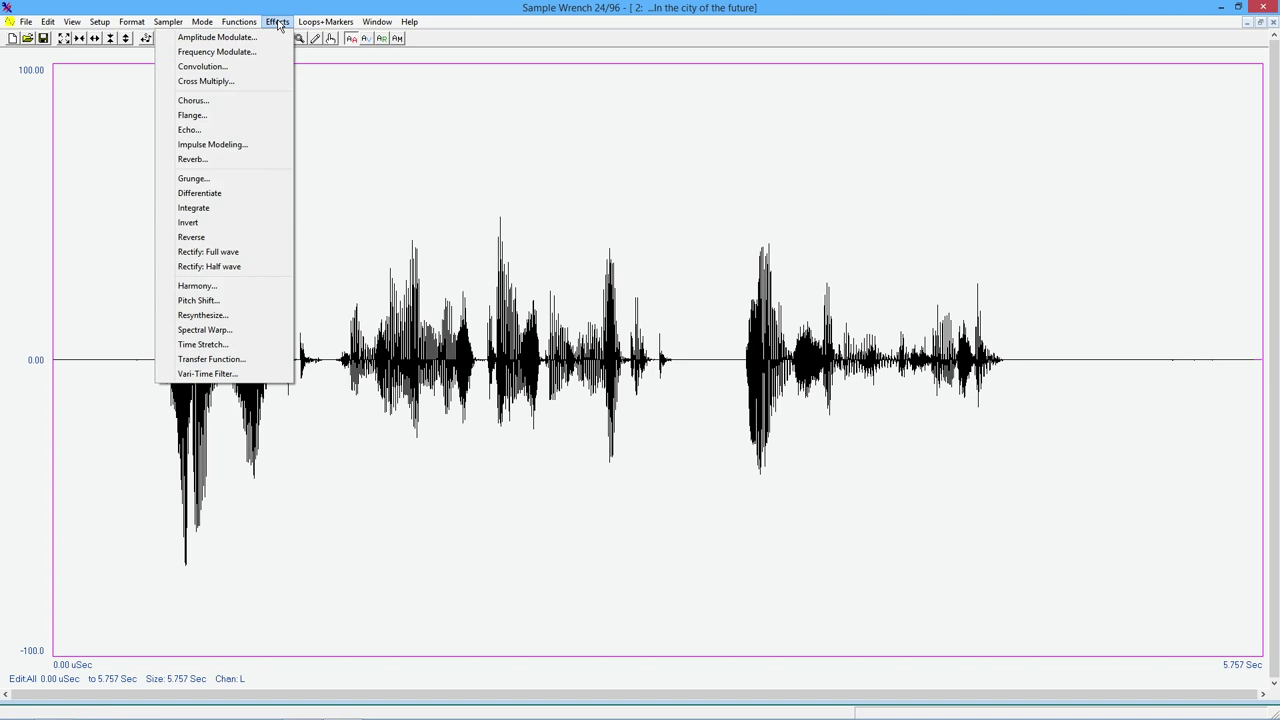
# - Apply the Wacky-normal-wacky Spectral Warp preset to the voice clip, listen, then undo it
pyautogui.click(205, 330)
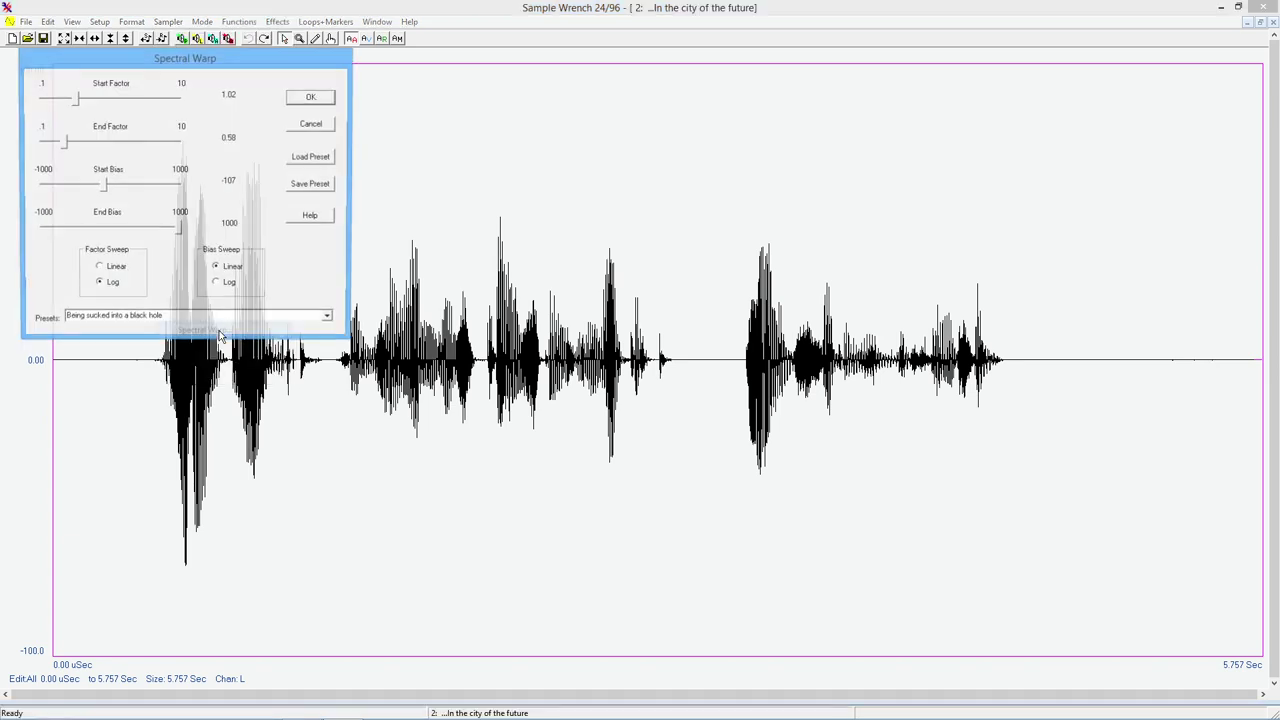
pyautogui.click(330, 319)
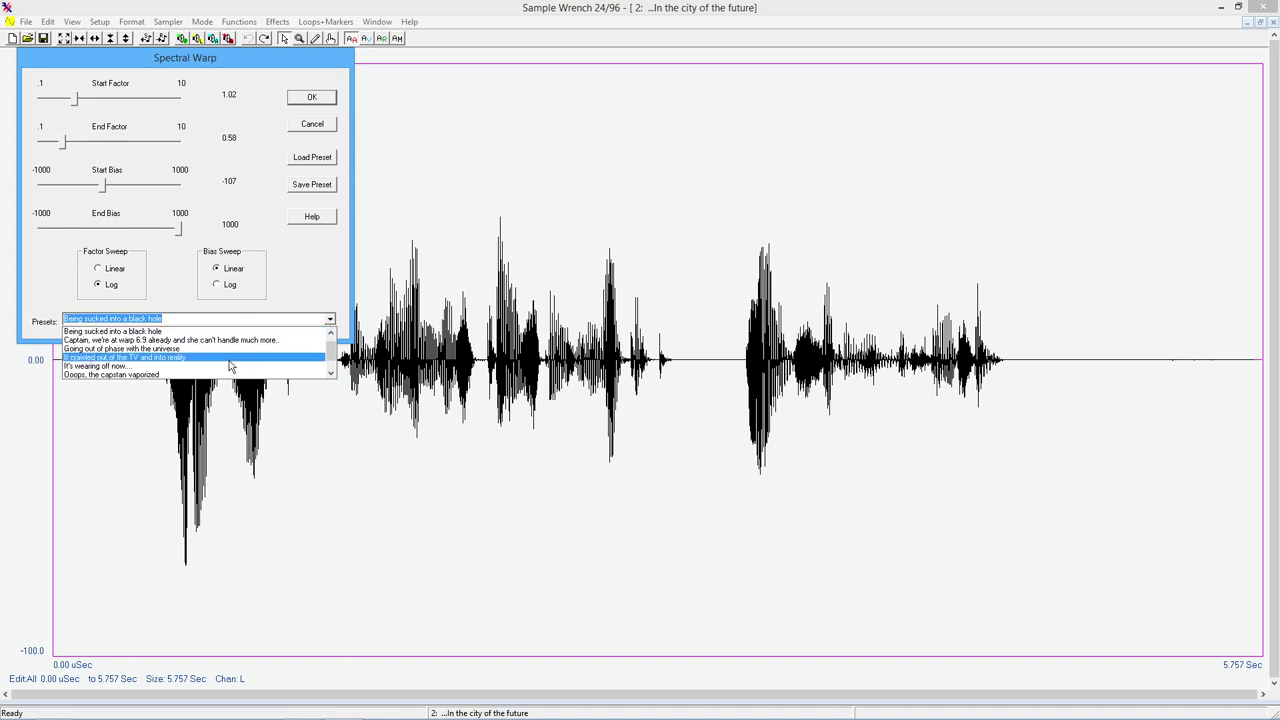
pyautogui.click(330, 362)
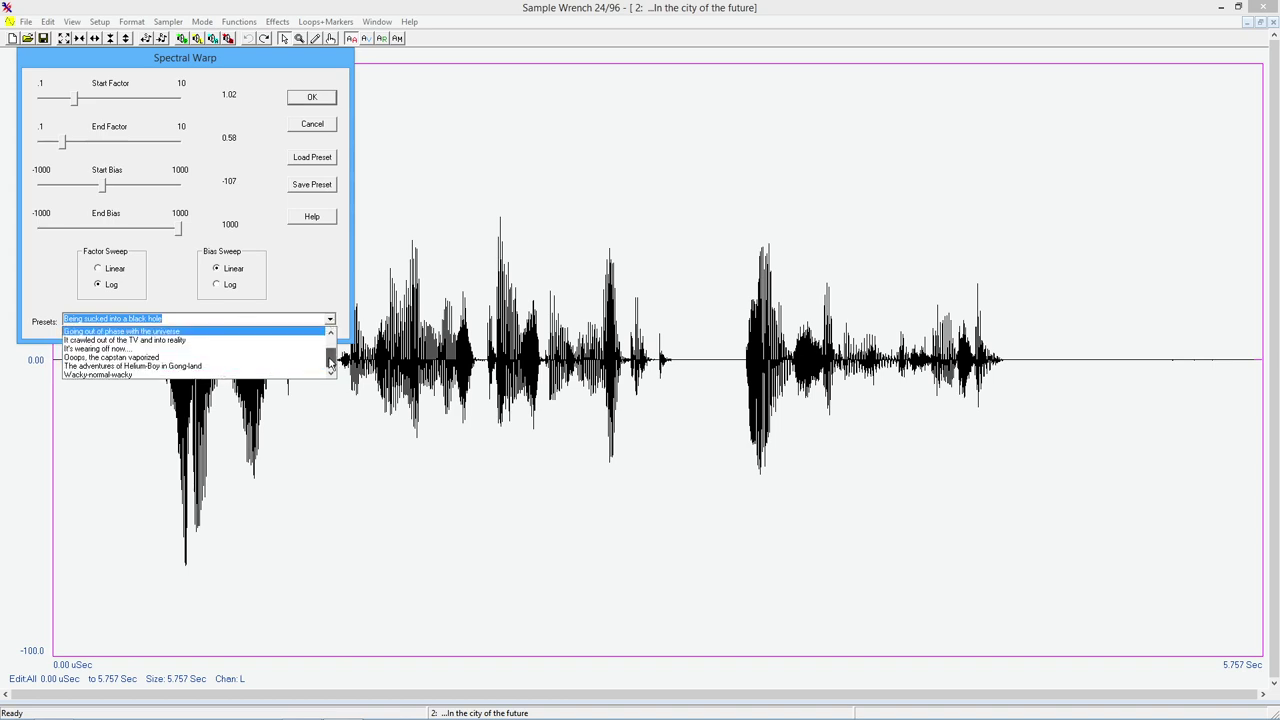
pyautogui.click(122, 375)
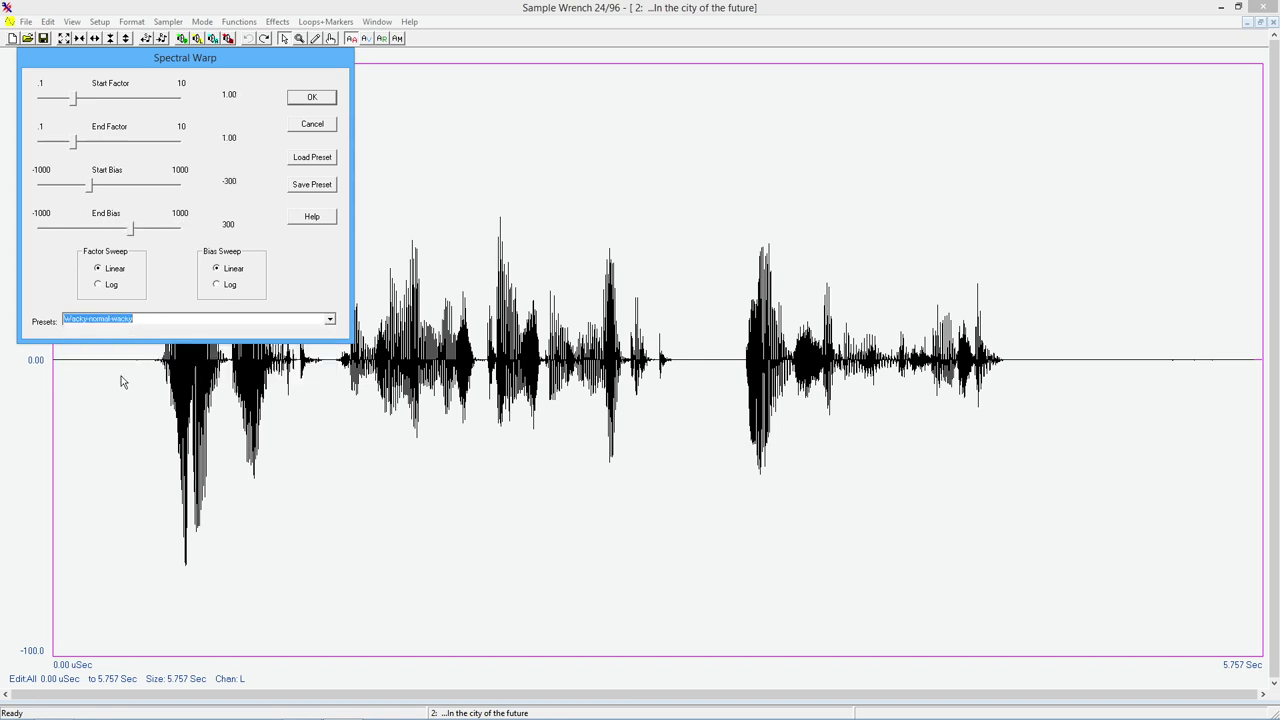
pyautogui.click(312, 99)
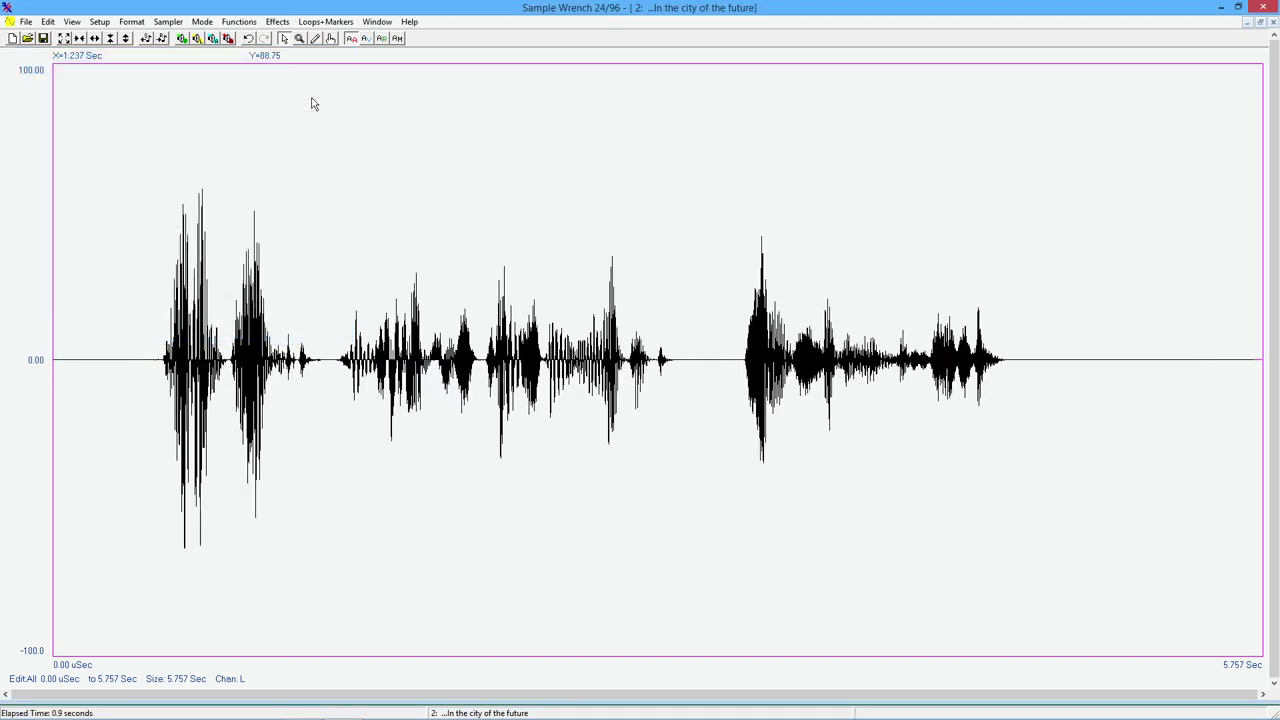
pyautogui.press('space')
pyautogui.click(250, 39)
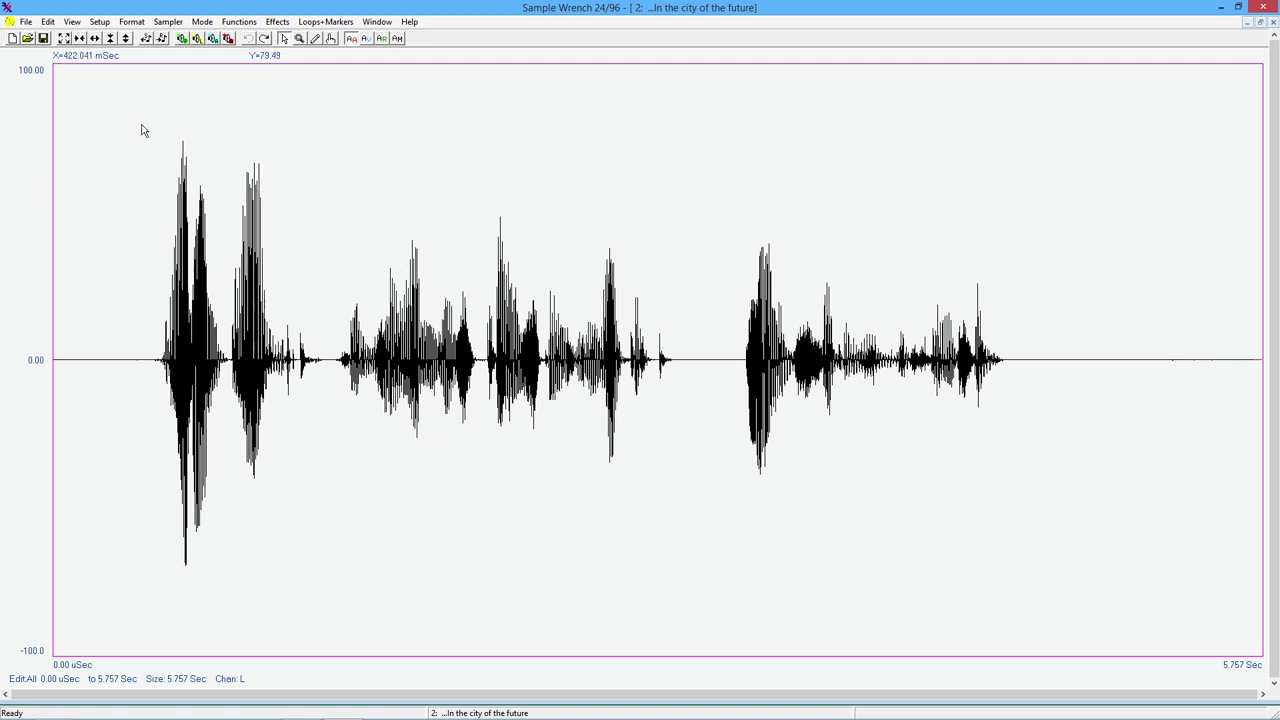
# - Float the Effects toolbar at the waveform's top-left, then open and cancel Spectral Warp from it
pyautogui.click(101, 22)
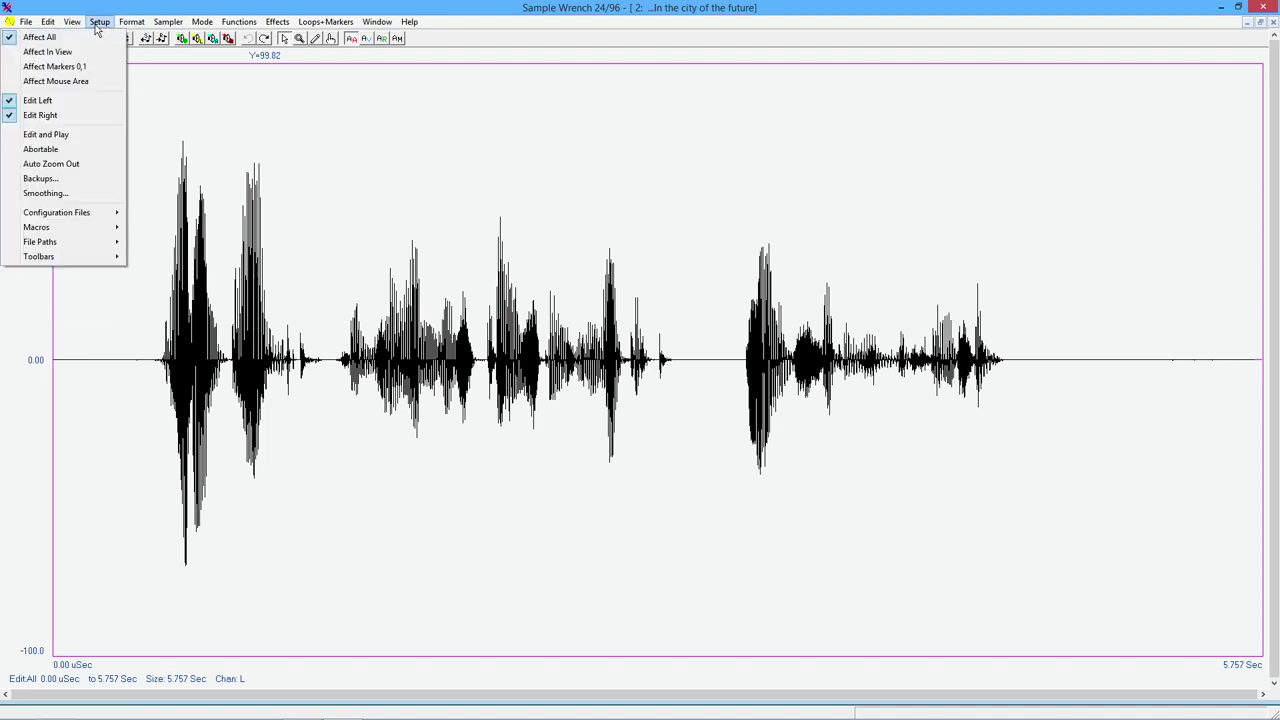
pyautogui.moveTo(82, 28)
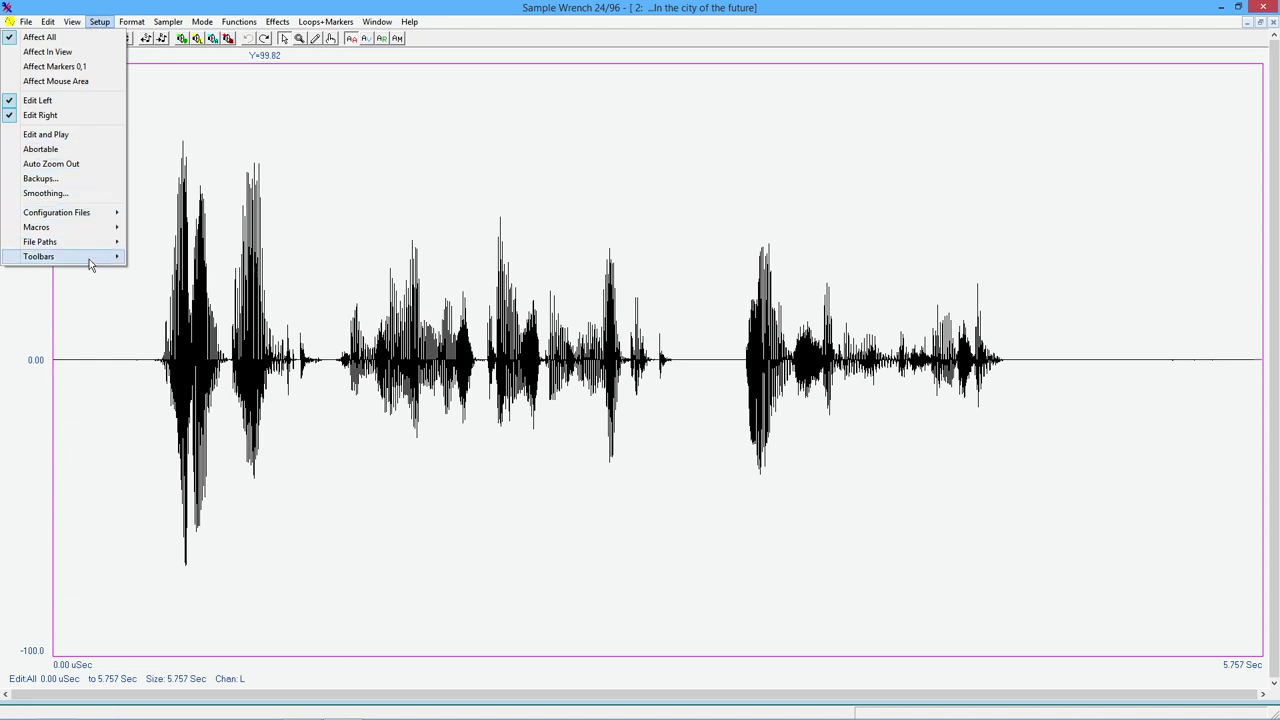
pyautogui.moveTo(90, 263)
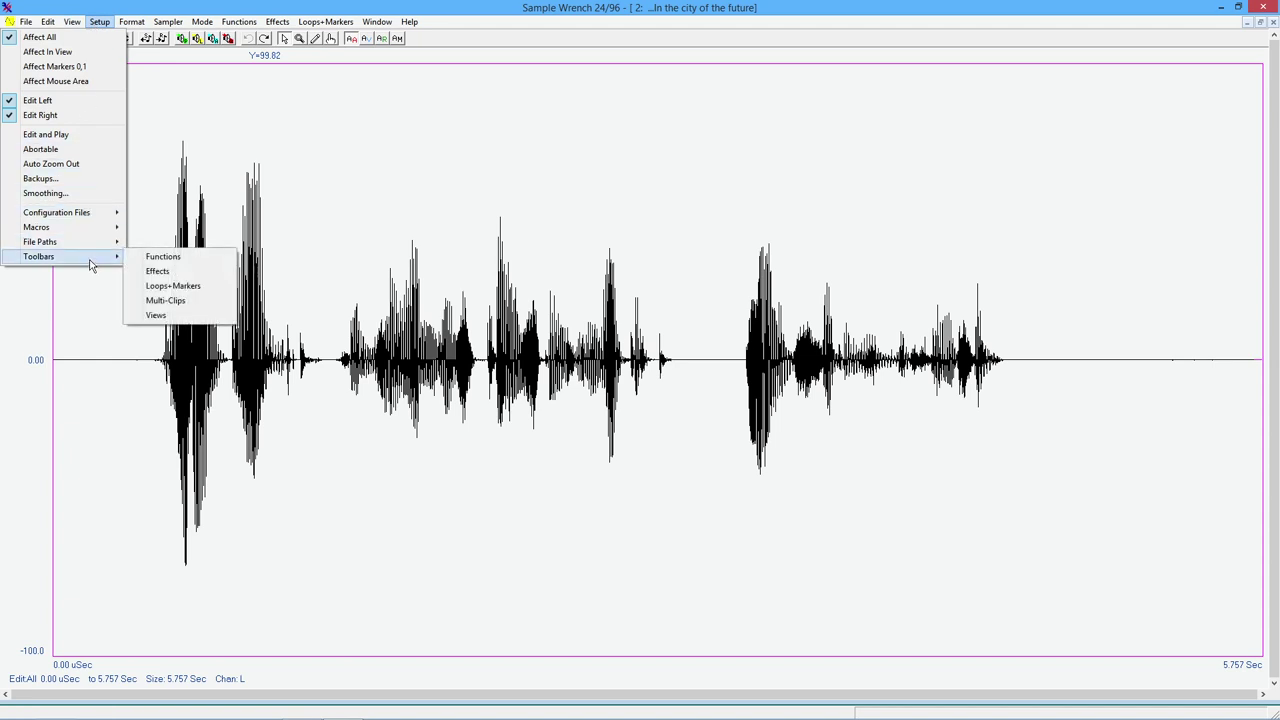
pyautogui.click(165, 277)
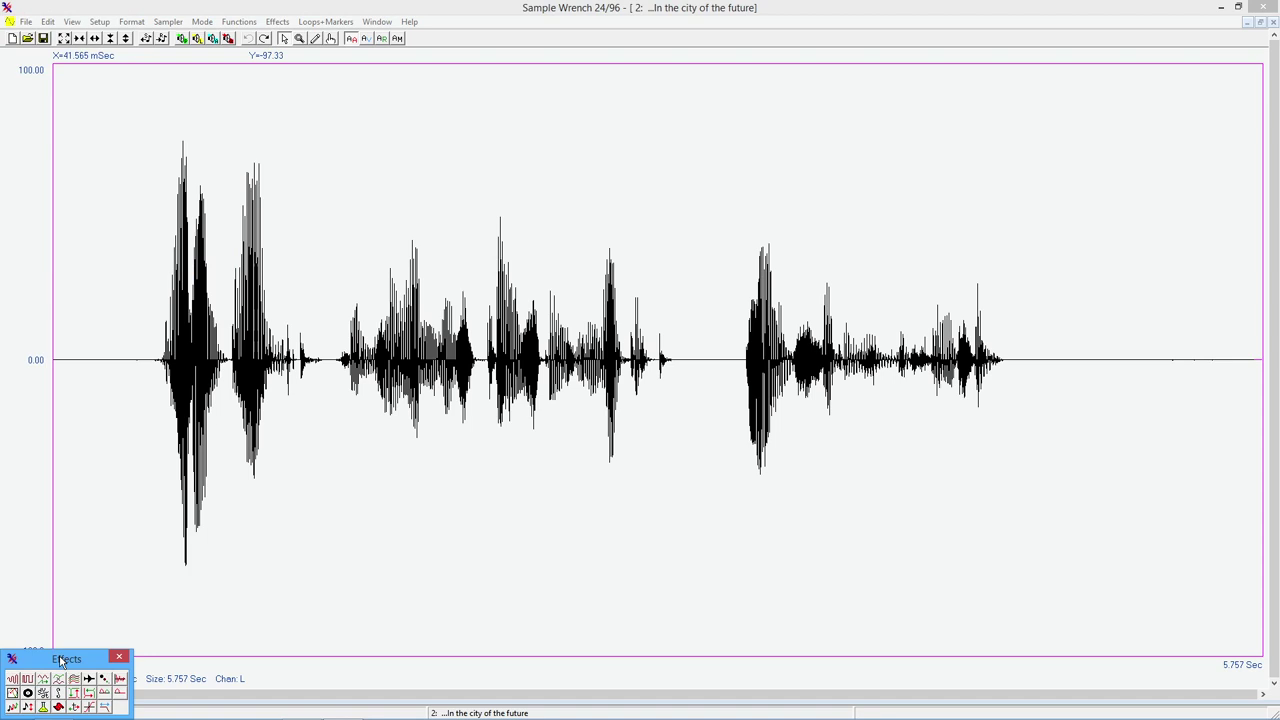
pyautogui.moveTo(60, 660); pyautogui.dragTo(80, 574)
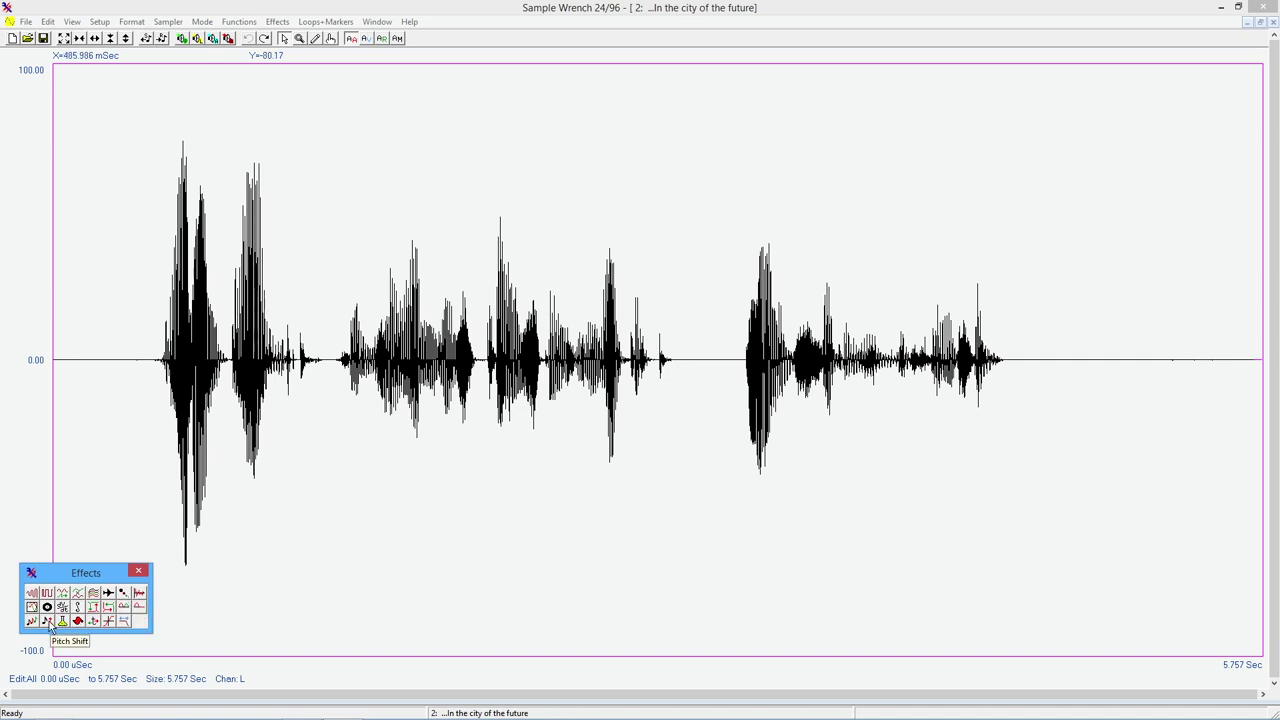
pyautogui.moveTo(70, 576); pyautogui.dragTo(70, 100)
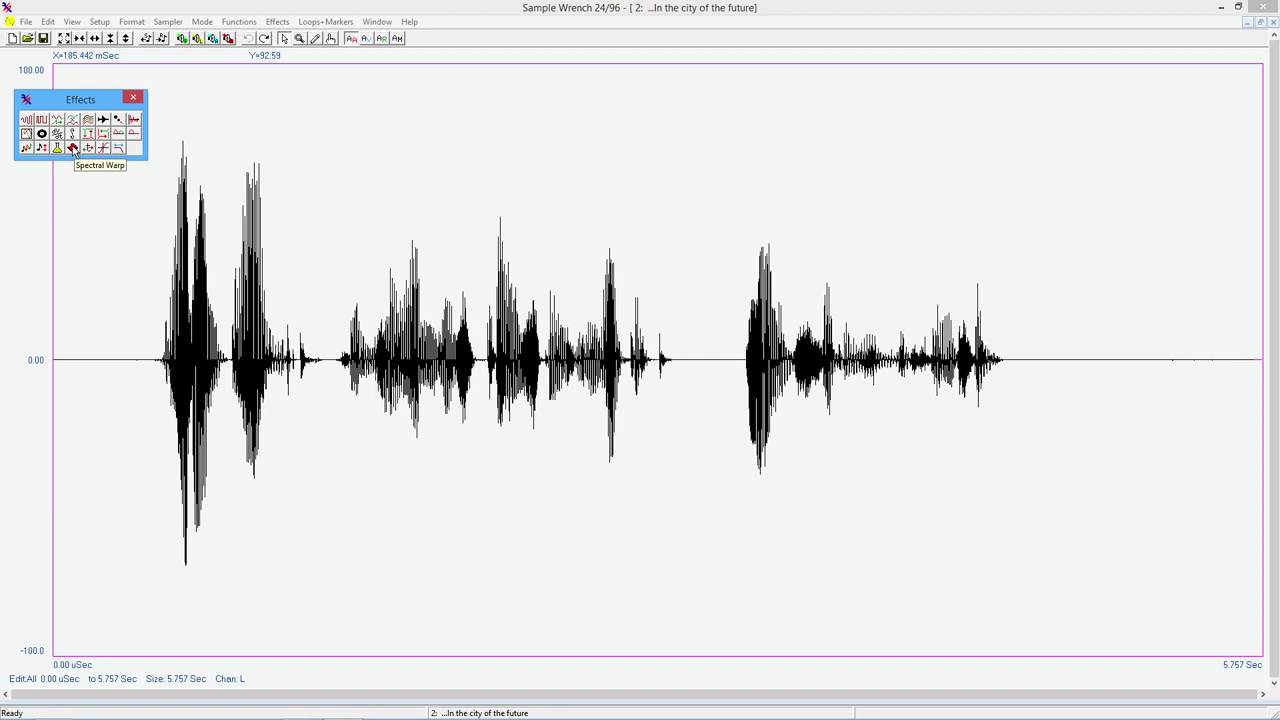
pyautogui.click(73, 148)
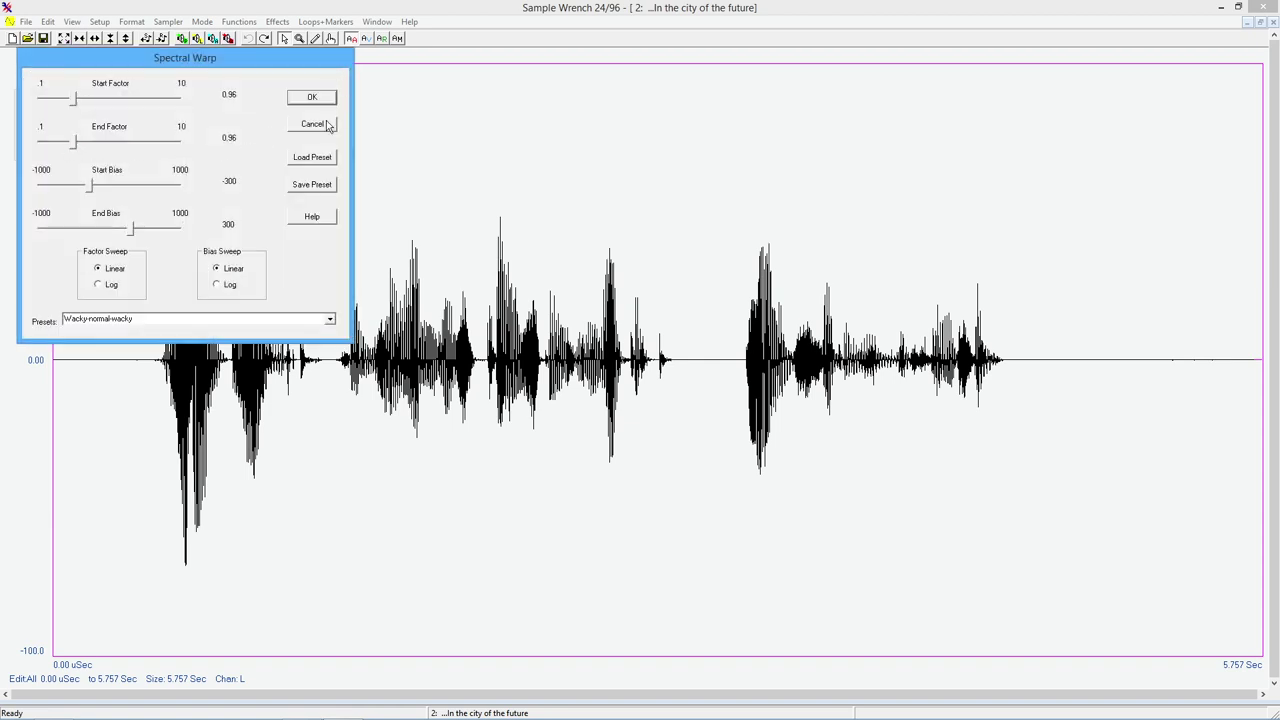
pyautogui.click(313, 124)
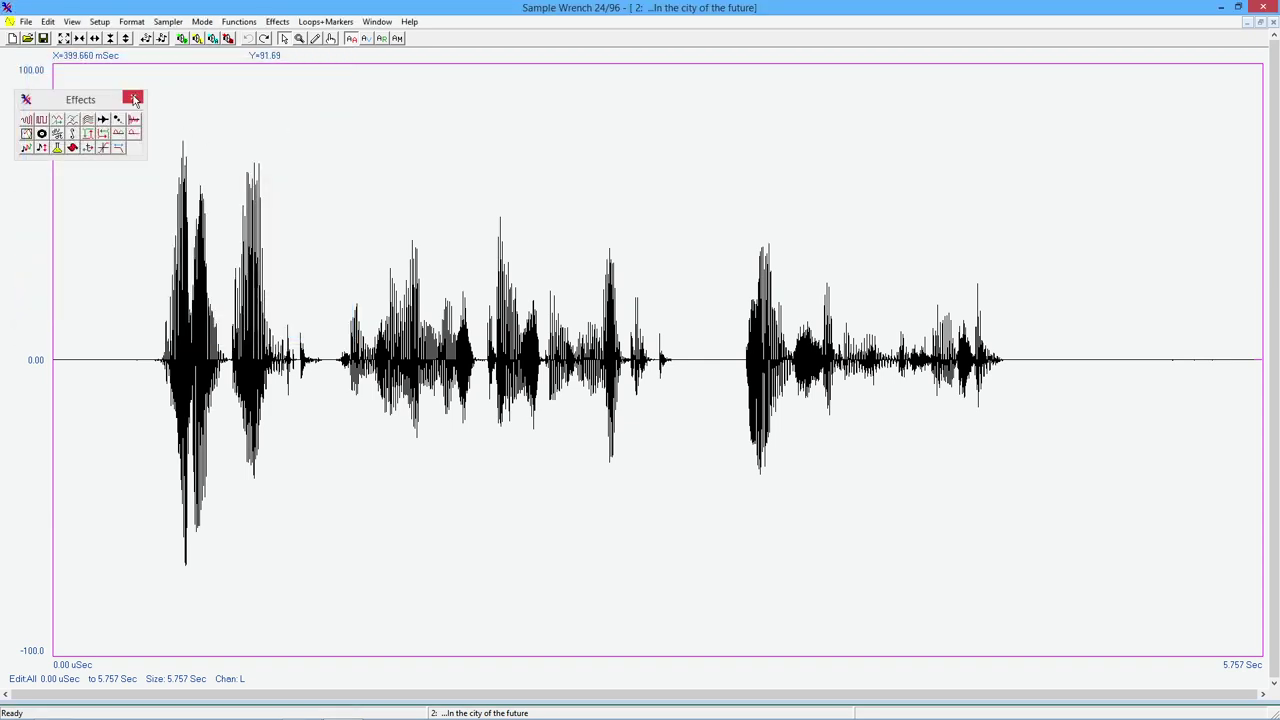
# - Close the floating Effects toolbar using its red close button
pyautogui.click(133, 100)
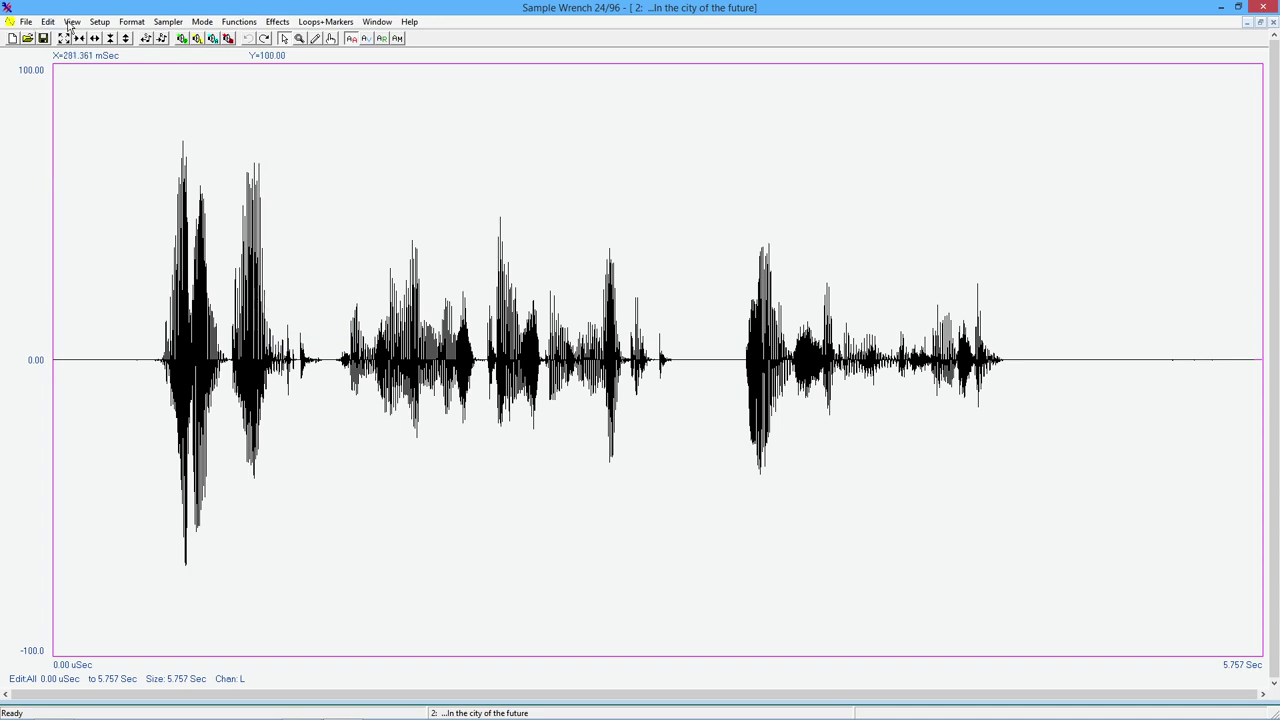